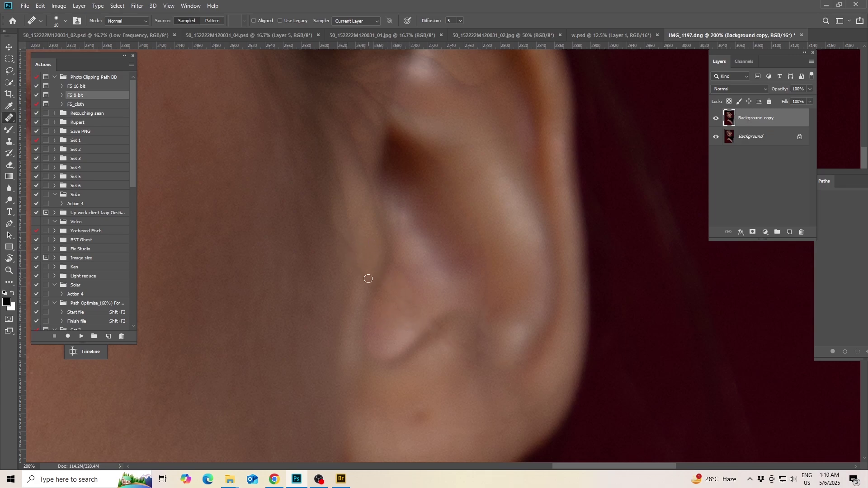
Heal the small blemishes on the ear using skin sampled from nearby areas
scroll(368, 278, up, 5)
scroll(451, 273, up, 2)
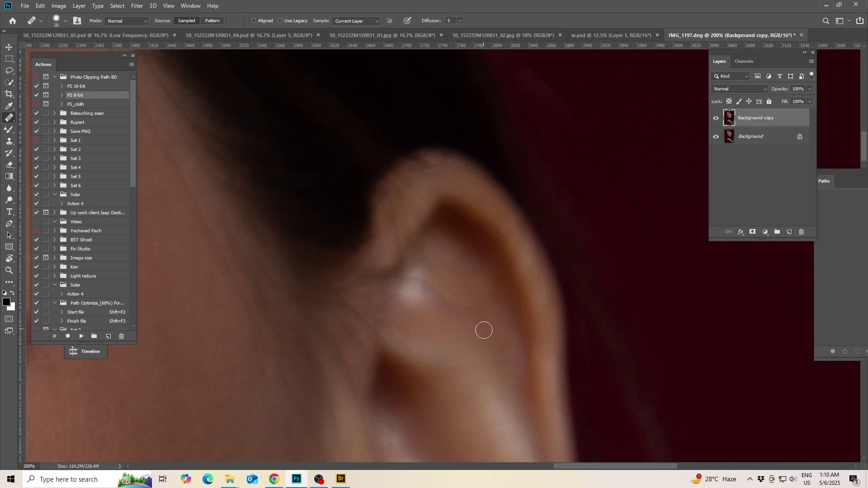
drag(484, 330, 450, 309)
scroll(506, 209, up, 2)
scroll(506, 209, left, 1)
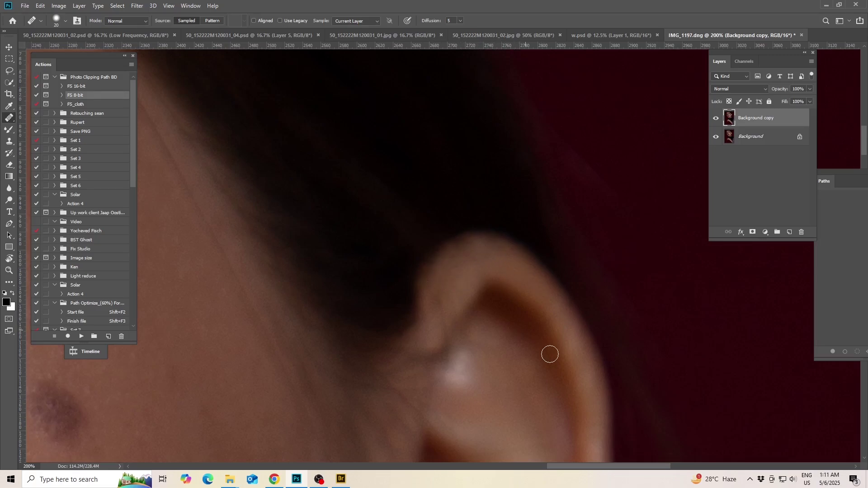
drag(414, 429, 440, 352)
drag(534, 452, 552, 380)
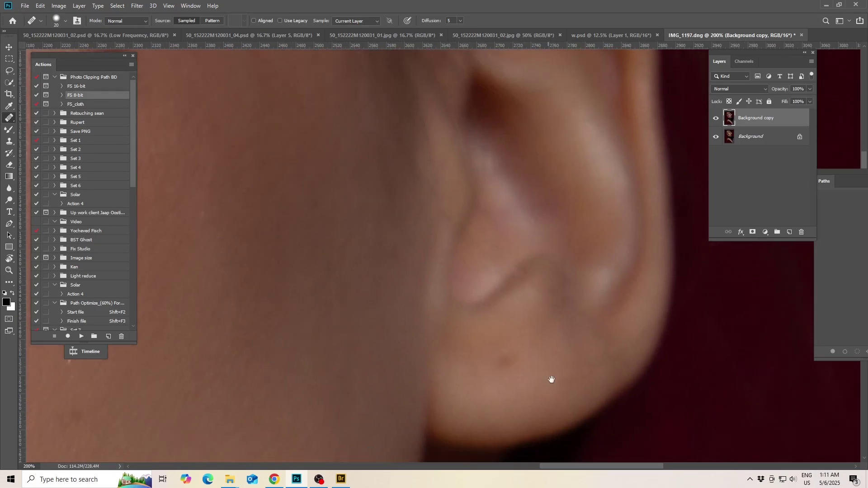
alt+click(531, 248)
click(524, 267)
Clean up the uneven skin inside the ear and around its front edge with Healing Brush strokes
drag(490, 244, 552, 362)
scroll(552, 380, down, 1)
scroll(571, 299, up, 1)
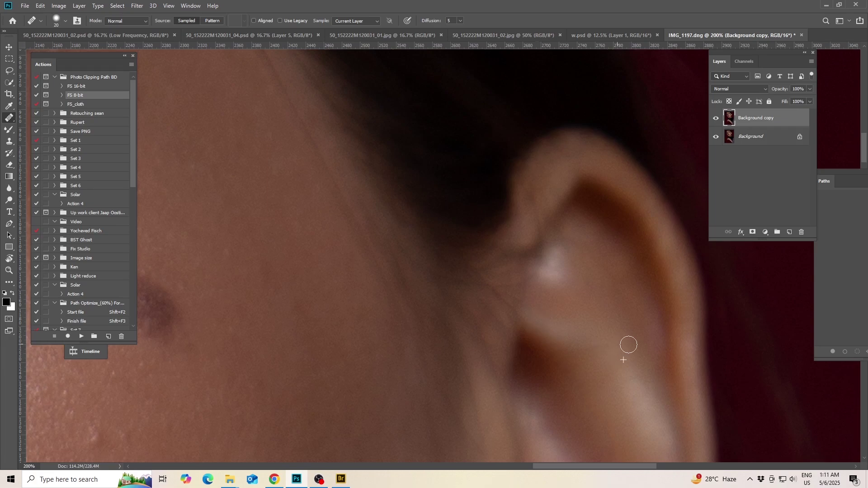
scroll(525, 322, down, 2)
scroll(525, 322, right, 1)
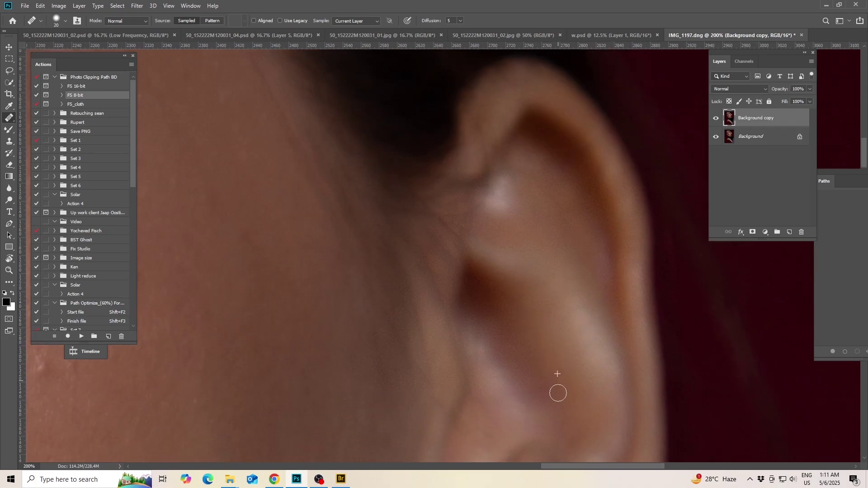
scroll(550, 333, down, 2)
scroll(543, 274, right, 1)
scroll(534, 334, up, 3)
scroll(535, 317, left, 1)
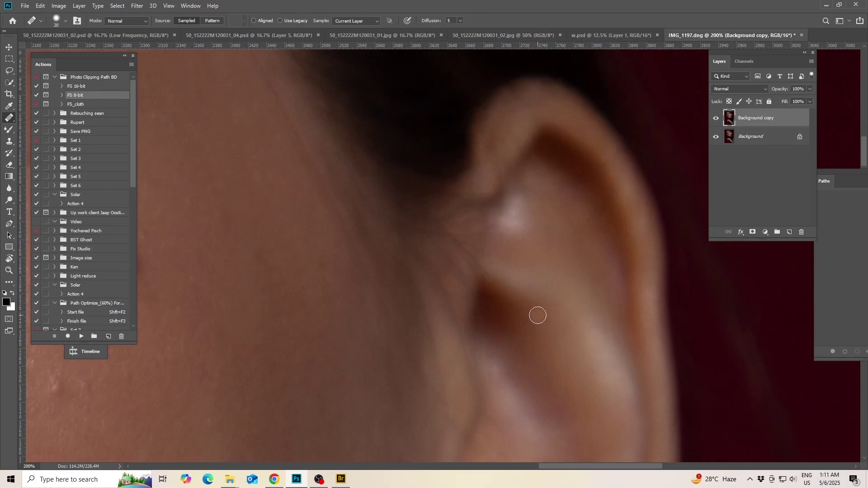
scroll(509, 362, down, 4)
scroll(469, 316, up, 3)
scroll(469, 316, down, 3)
scroll(421, 252, up, 3)
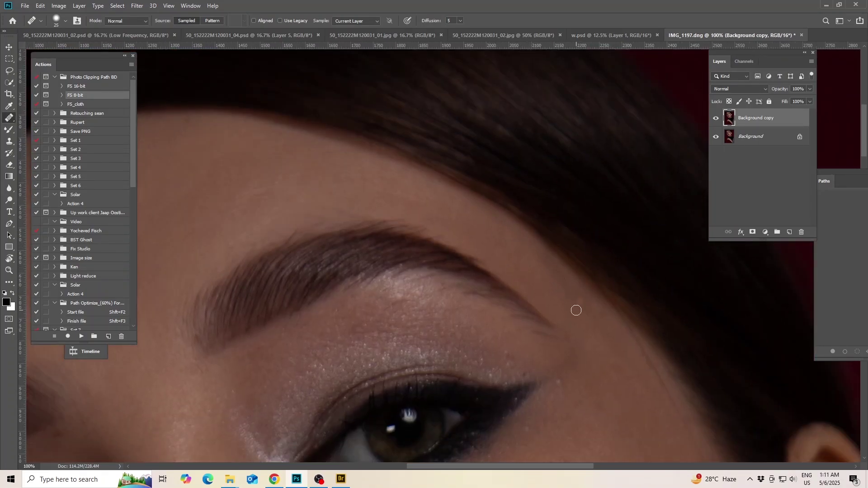
Examine the forehead, eyebrows, nose and cheek closely for remaining skin blemishes
scroll(565, 299, left, 4)
scroll(438, 213, up, 2)
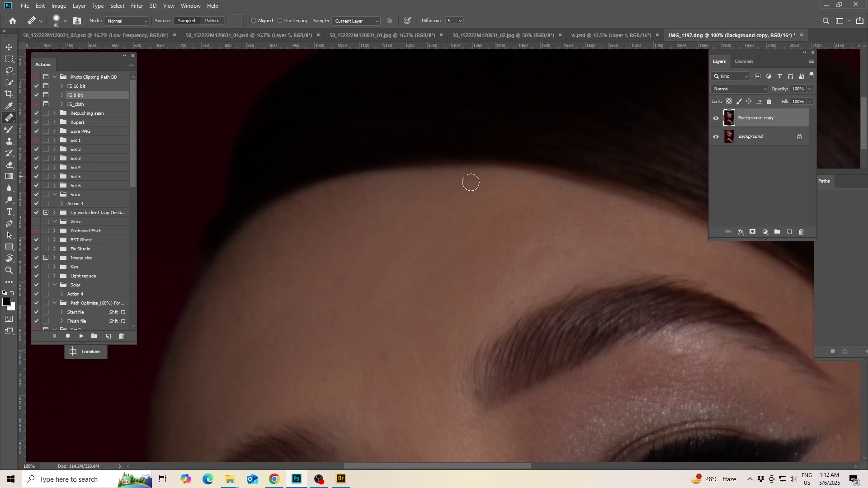
scroll(471, 183, down, 3)
scroll(348, 232, down, 2)
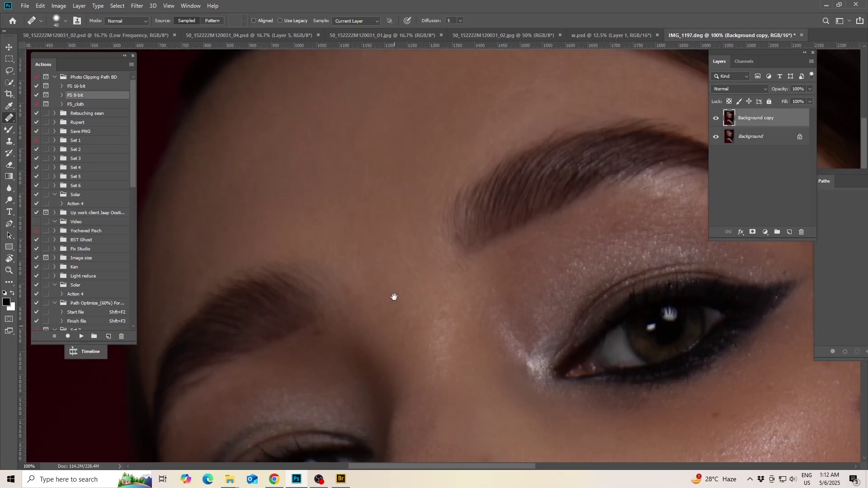
scroll(354, 223, down, 4)
scroll(354, 222, right, 4)
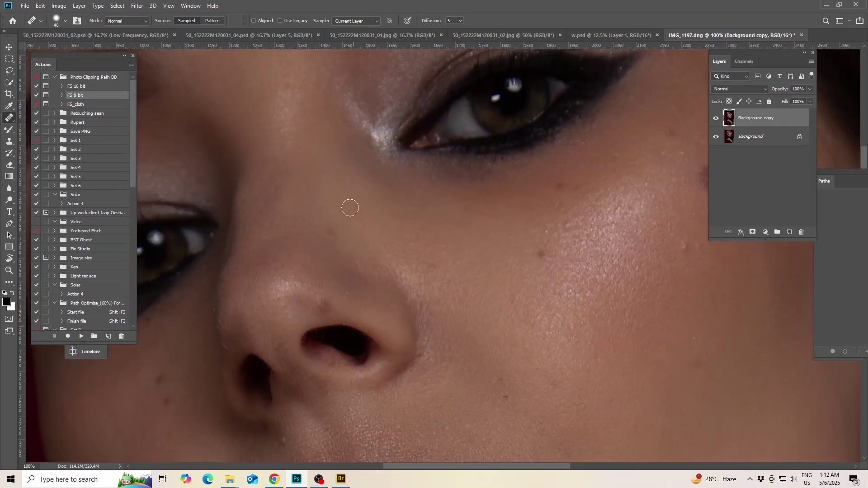
drag(454, 256, 429, 239)
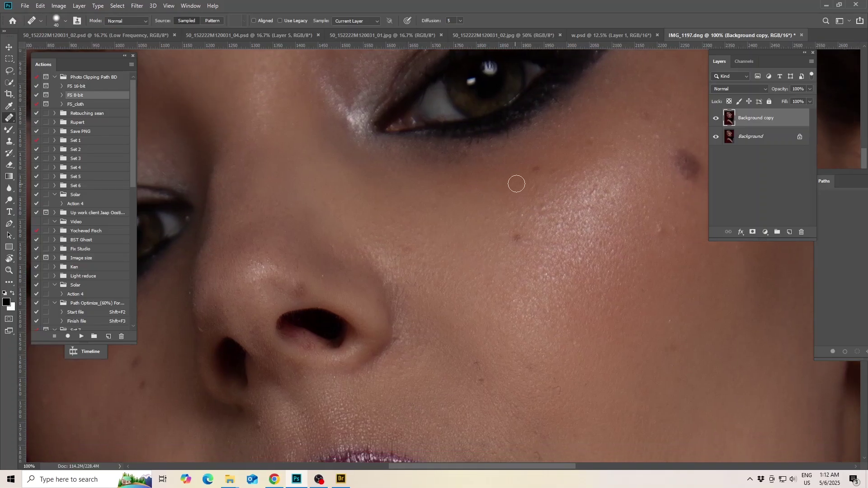
drag(699, 130, 518, 203)
scroll(514, 198, down, 1)
drag(501, 296, 518, 265)
Add a Black & White adjustment layer with Reds set to -78 to emphasize the skin blemishes
click(766, 232)
click(789, 328)
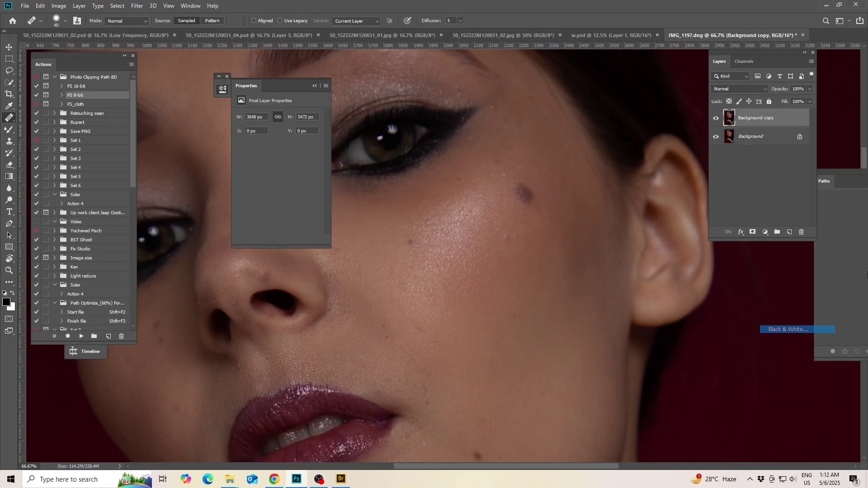
drag(273, 151, 259, 151)
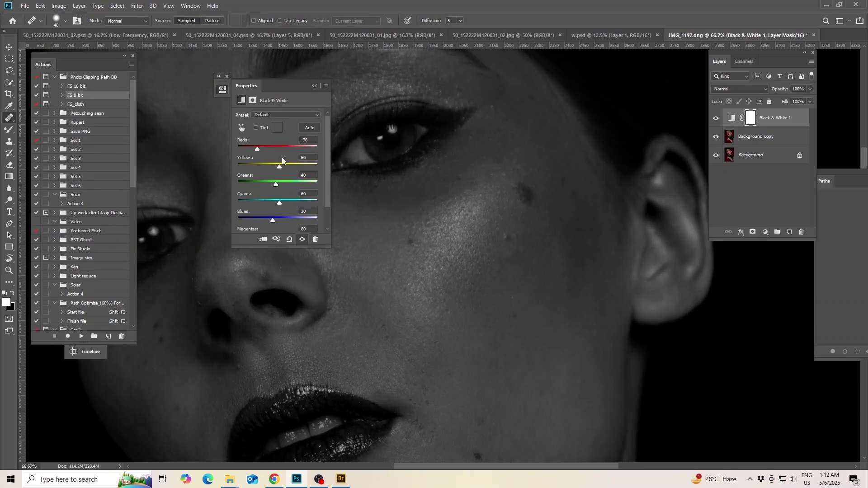
click(315, 85)
Heal the skin at the tail of the eyebrow on the Background copy layer with a size 25 brush
drag(498, 158, 471, 366)
scroll(467, 317, up, 1)
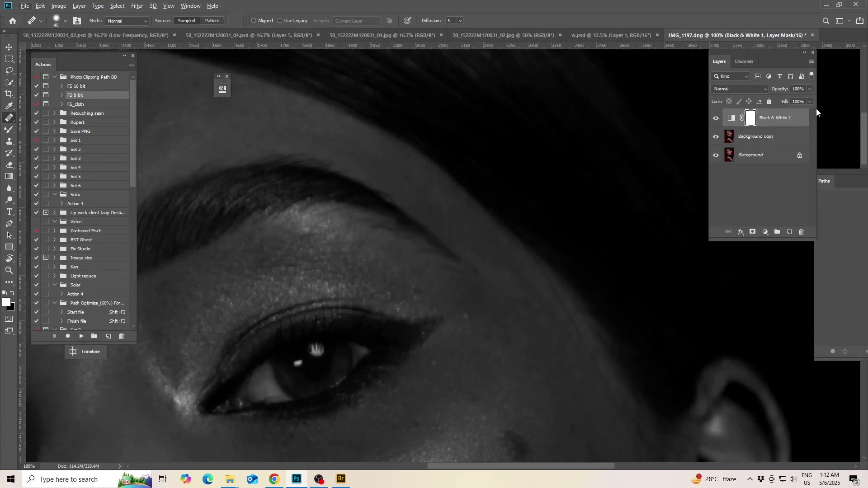
click(768, 137)
alt+click(500, 286)
key(bracketleft)
key(bracketleft)
key(bracketleft)
drag(481, 277, 483, 285)
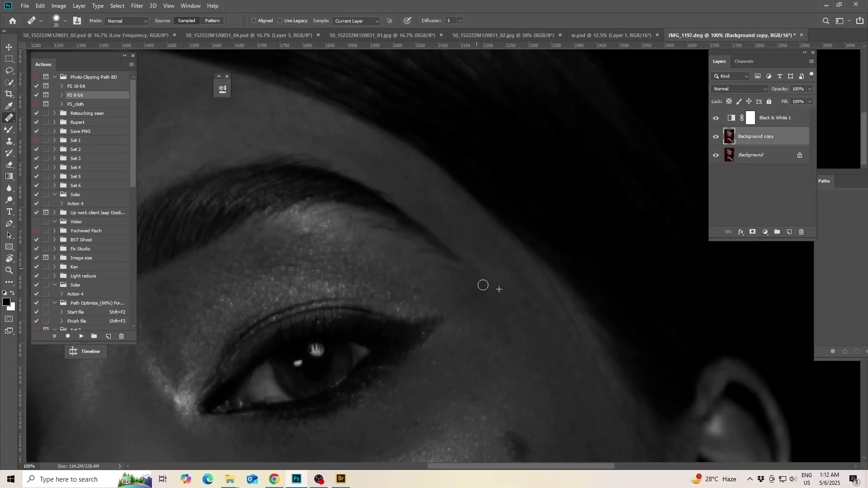
scroll(520, 306, down, 2)
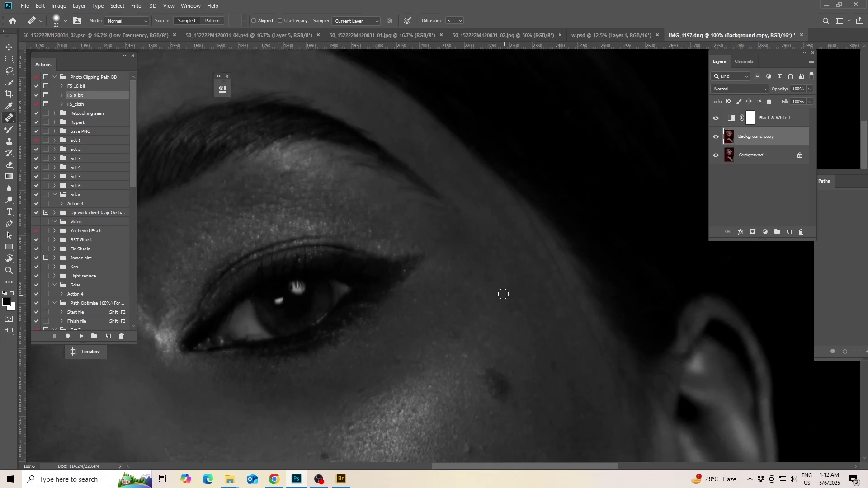
Remove the large dark mole on the upper cheek using the Spot Healing Brush at size 100
drag(543, 386, 496, 312)
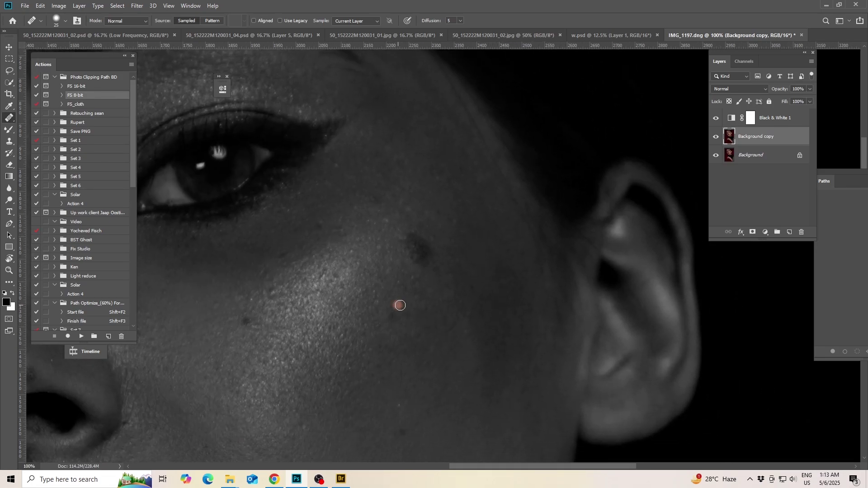
key(bracketright)
key(bracketright)
key(bracketright)
right_click(9, 119)
click(38, 119)
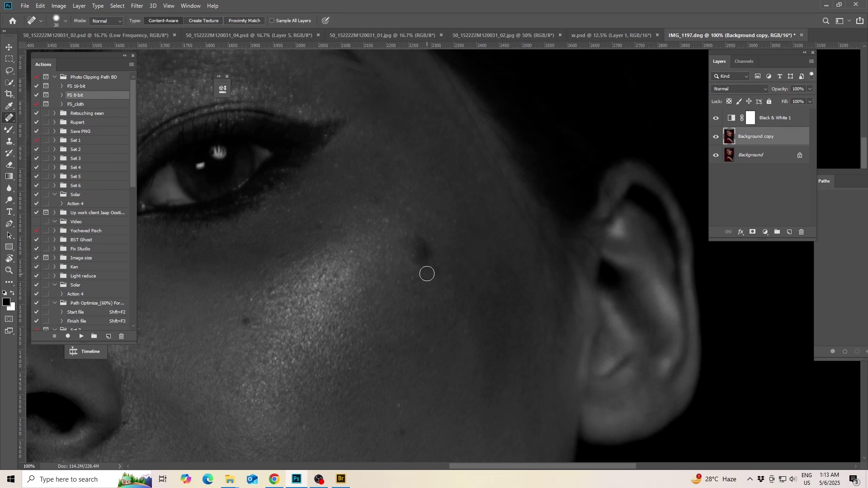
key(bracketright)
key(bracketright)
key(bracketright)
key(bracketright)
key(bracketright)
key(bracketright)
key(bracketright)
click(417, 250)
click(424, 263)
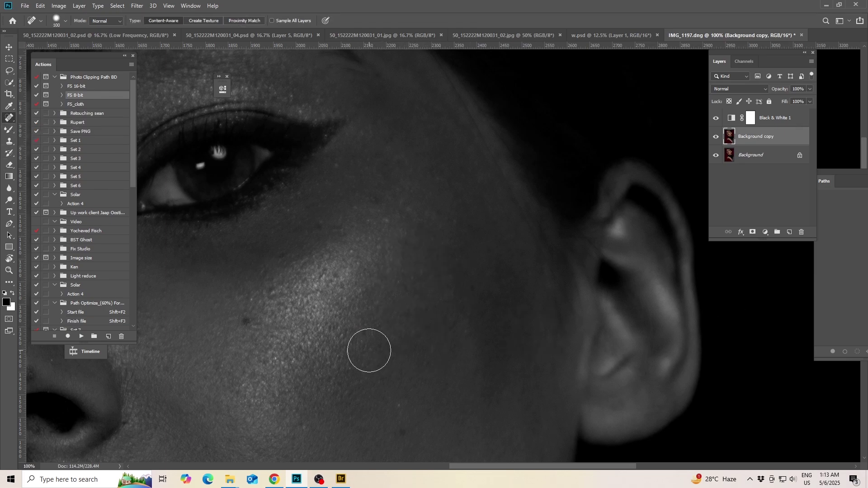
Spot-heal the small marks under the eye and across the cheek with a brush of about size 40
key(bracketleft)
key(bracketleft)
key(bracketleft)
key(bracketleft)
key(bracketleft)
key(bracketleft)
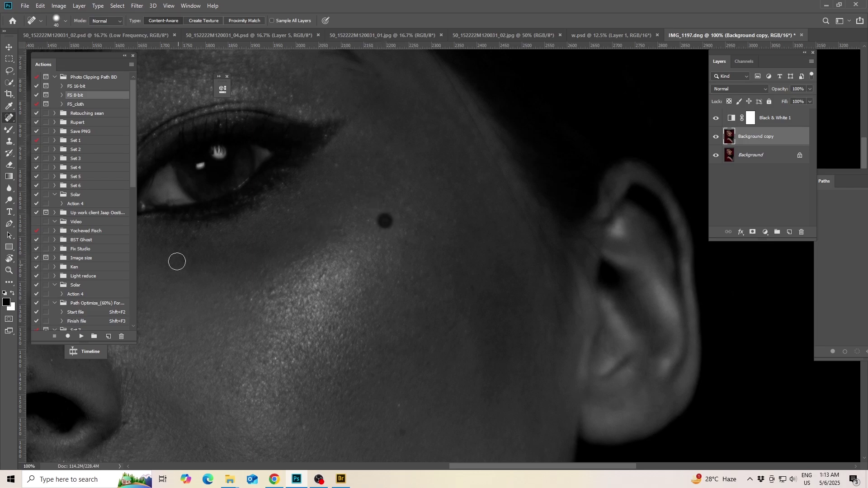
click(188, 243)
click(404, 433)
drag(395, 394, 401, 409)
click(499, 309)
click(463, 308)
key(bracketright)
Remove the small spots between the nose and the corner of the mouth with a smaller healing brush
drag(324, 442, 385, 238)
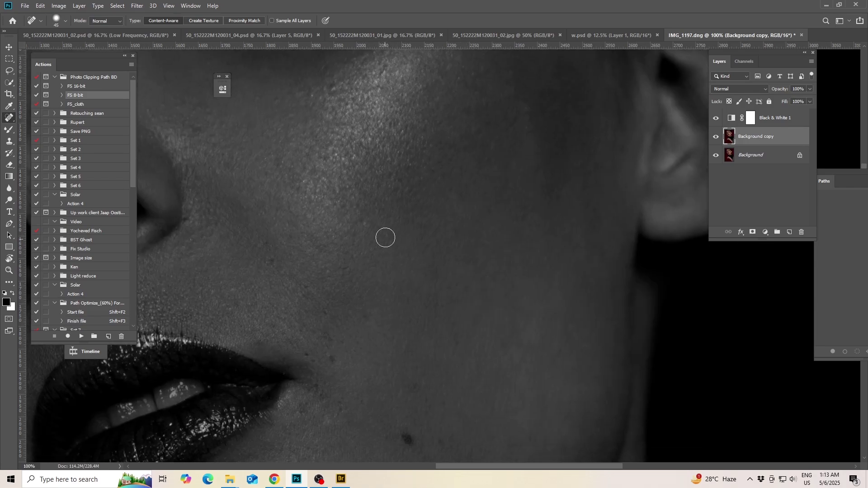
key(bracketleft)
key(bracketleft)
click(264, 254)
click(330, 361)
Remove the dark mole on the lower cheek and the small marks around the mouth corner
key(bracketright)
key(bracketright)
key(bracketright)
drag(408, 445, 400, 434)
drag(343, 417, 341, 402)
click(411, 389)
drag(361, 331, 357, 319)
click(328, 337)
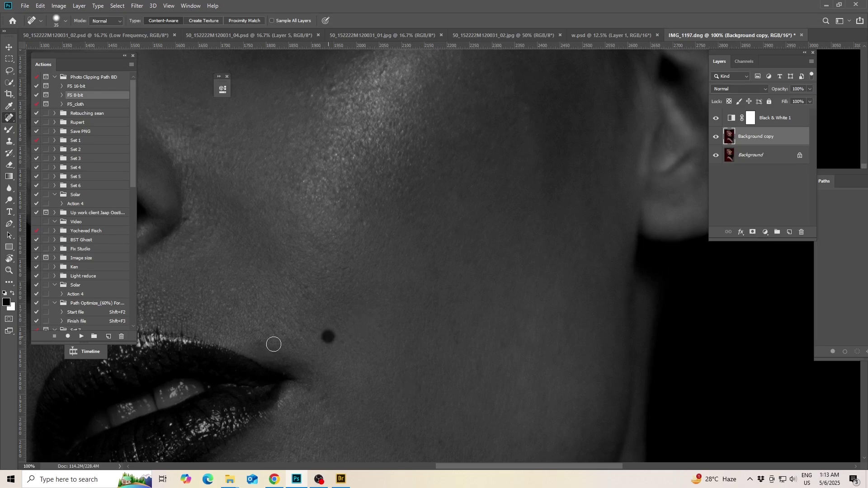
click(259, 338)
Spot-heal the blemishes on the lower cheek and along the jawline with a size 45 brush
drag(472, 393, 487, 262)
click(347, 290)
drag(454, 321, 466, 269)
click(432, 348)
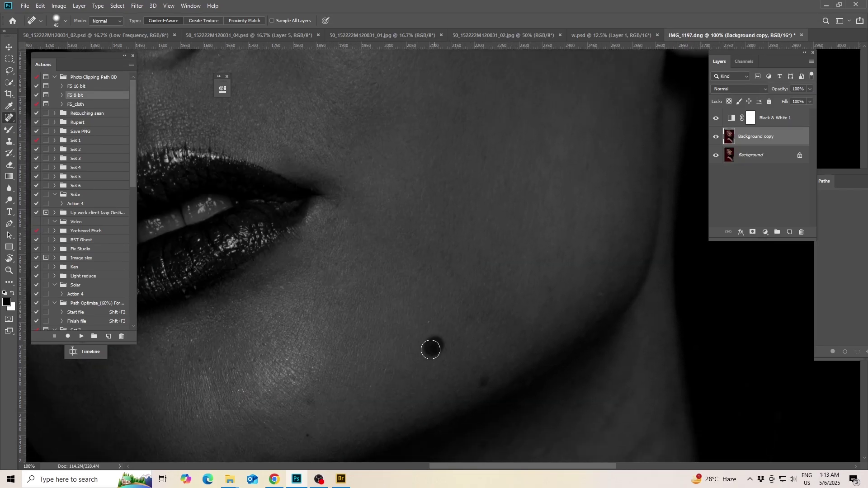
click(482, 380)
click(546, 296)
Remove the spots on the shadowed far cheek and beside the far corner of the mouth
scroll(406, 356, left, 10)
click(562, 353)
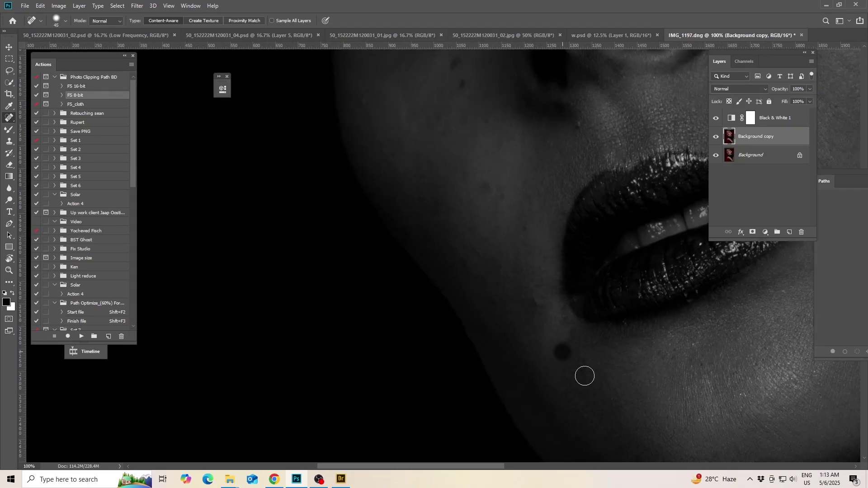
drag(512, 196, 513, 298)
click(485, 283)
click(516, 321)
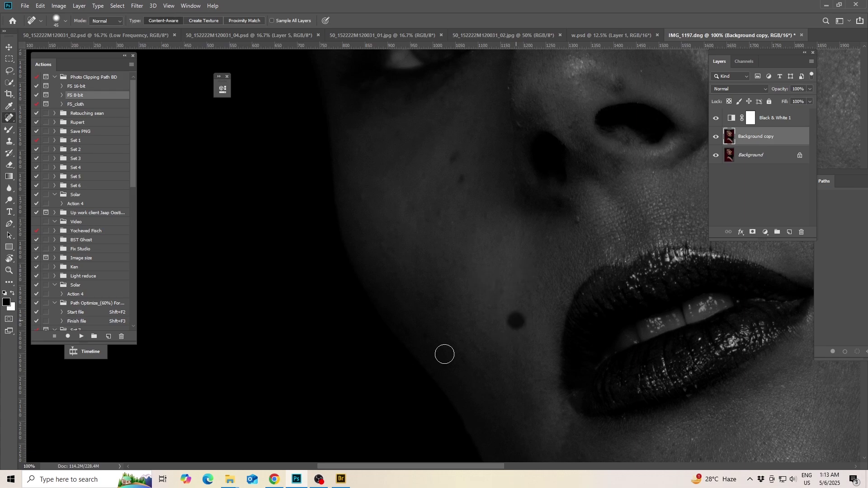
click(426, 334)
click(360, 194)
Spot-heal the marks below the shadowed eye and the blemish just above the nostril
drag(455, 160, 422, 261)
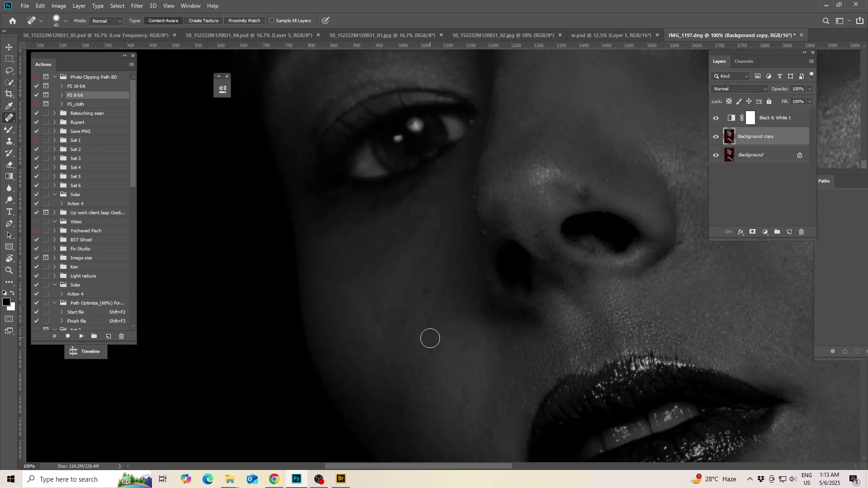
click(425, 288)
click(443, 227)
click(398, 234)
drag(454, 197, 399, 289)
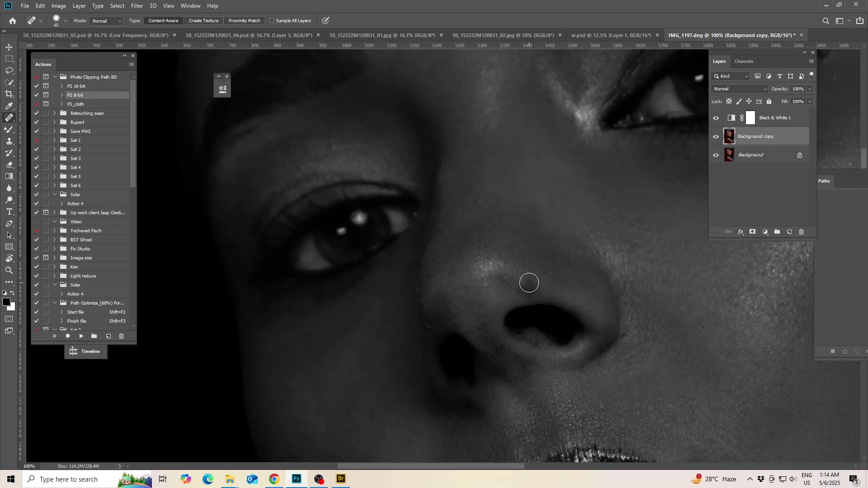
click(525, 287)
click(531, 292)
Smooth the uneven skin patches on the neck using the Healing Brush at size 50
drag(658, 183, 514, 364)
key(ctrl+minus)
key(ctrl+minus)
drag(491, 334, 486, 219)
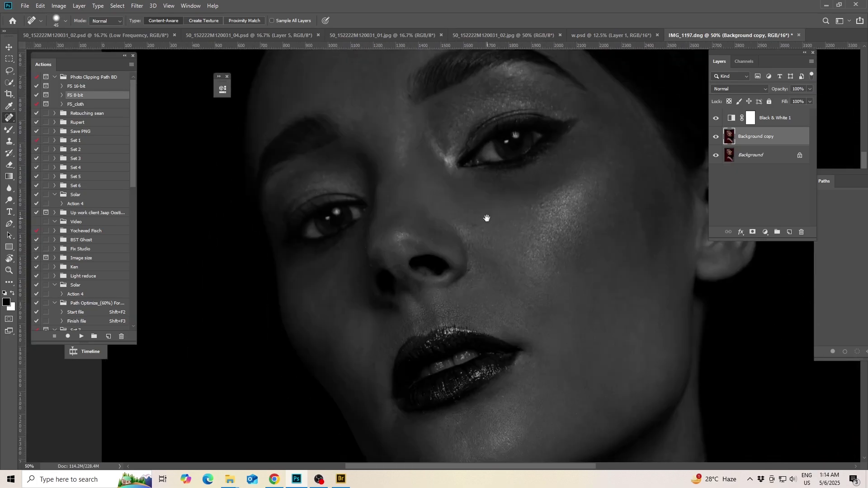
key(ctrl+plus)
drag(597, 426, 583, 277)
drag(638, 419, 514, 286)
scroll(516, 286, up, 1)
right_click(9, 118)
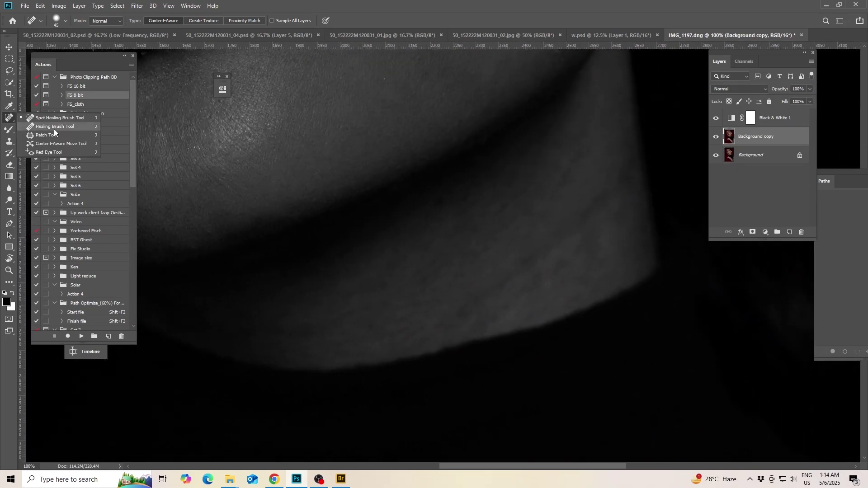
click(50, 126)
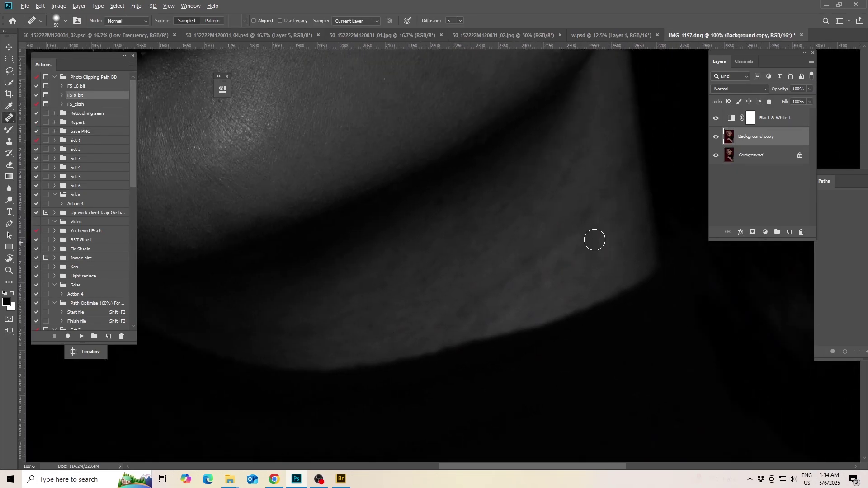
drag(586, 250, 574, 212)
drag(502, 288, 518, 279)
alt+click(480, 281)
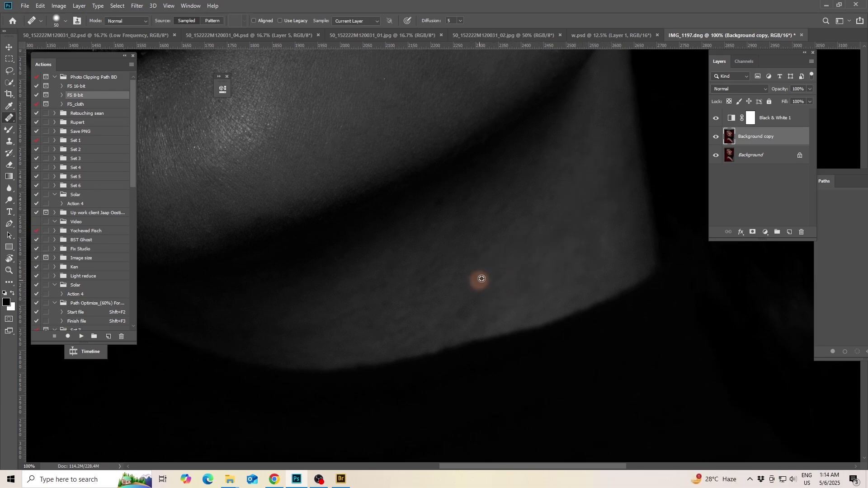
click(461, 315)
Hide the Black & White adjustment layer and inspect the skin of the neck and hand in color
scroll(321, 288, left, 10)
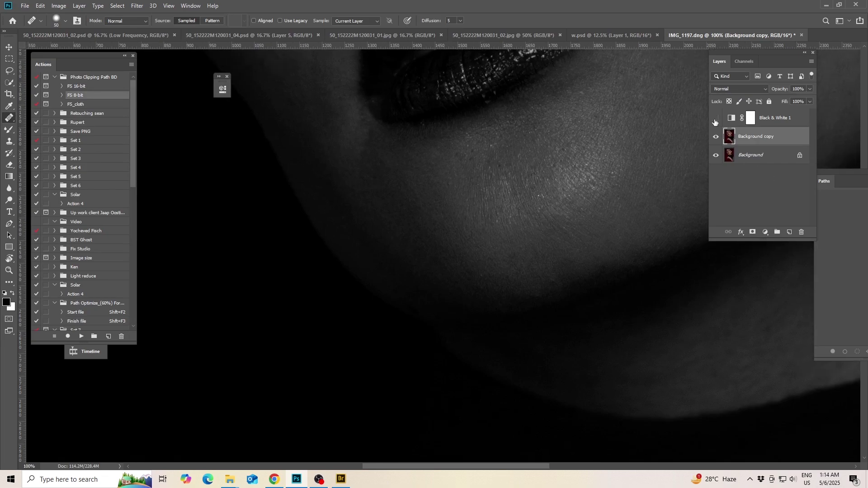
click(715, 117)
drag(633, 135, 500, 267)
key(ctrl+minus)
drag(513, 213, 453, 54)
drag(520, 371, 546, 306)
drag(418, 104, 523, 318)
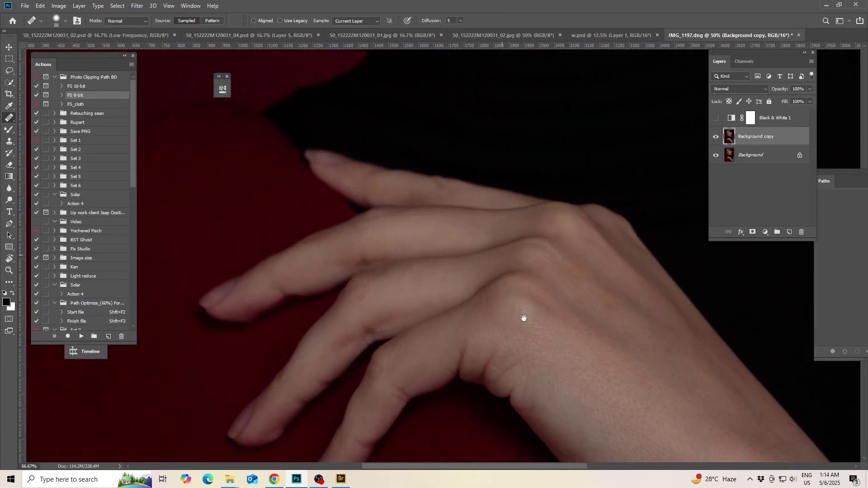
drag(516, 90, 461, 281)
drag(232, 146, 310, 263)
key(ctrl+minus)
Heal the remaining dark spot on the shadowed cheek with a size 30 brush
scroll(311, 263, up, 3)
key(bracketleft)
key(bracketleft)
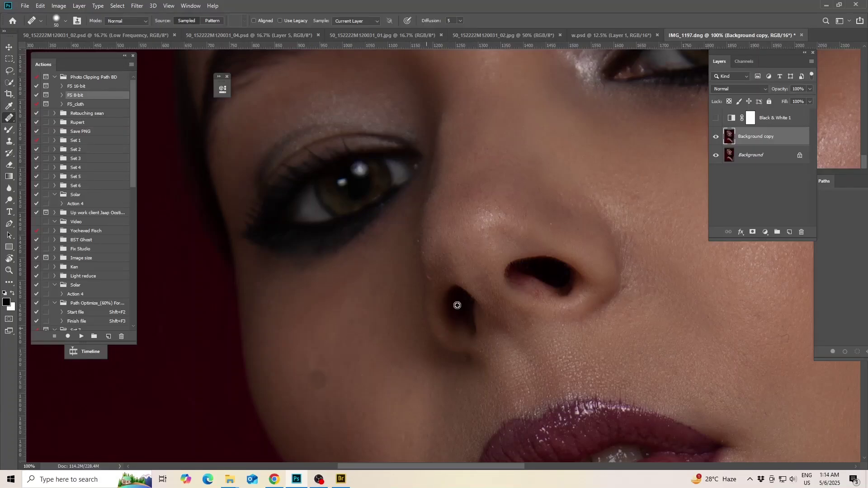
scroll(414, 204, down, 4)
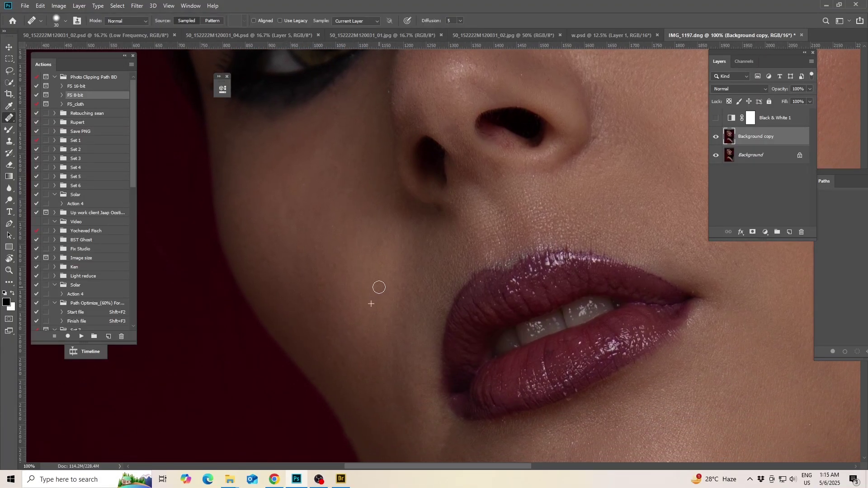
Inspect the healed skin on the cheek, jawline, eyes, forehead and the whole face for remaining blemishes
scroll(374, 276, down, 3)
scroll(316, 321, down, 4)
scroll(614, 169, up, 1)
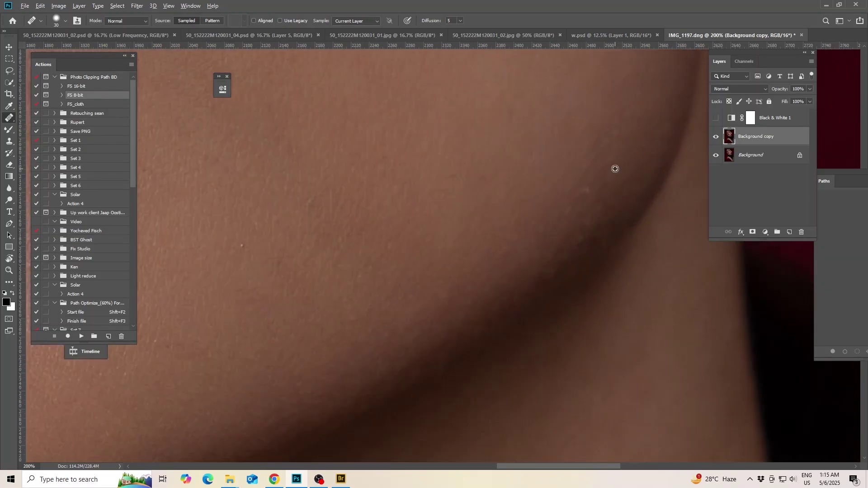
scroll(557, 333, down, 2)
drag(476, 104, 511, 300)
scroll(481, 294, up, 1)
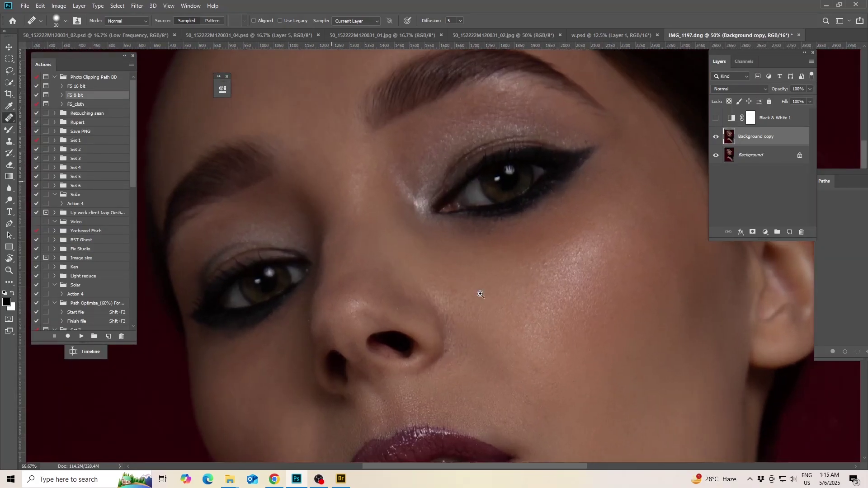
scroll(602, 435, up, 4)
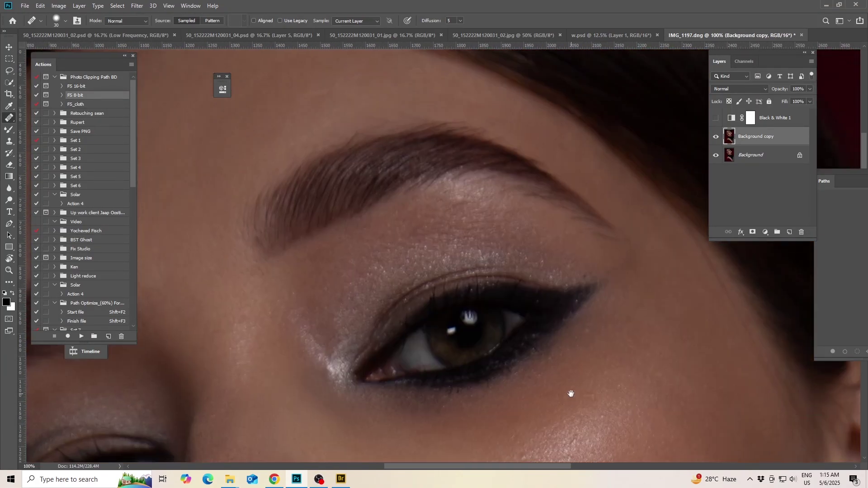
drag(244, 276, 413, 210)
scroll(413, 210, down, 2)
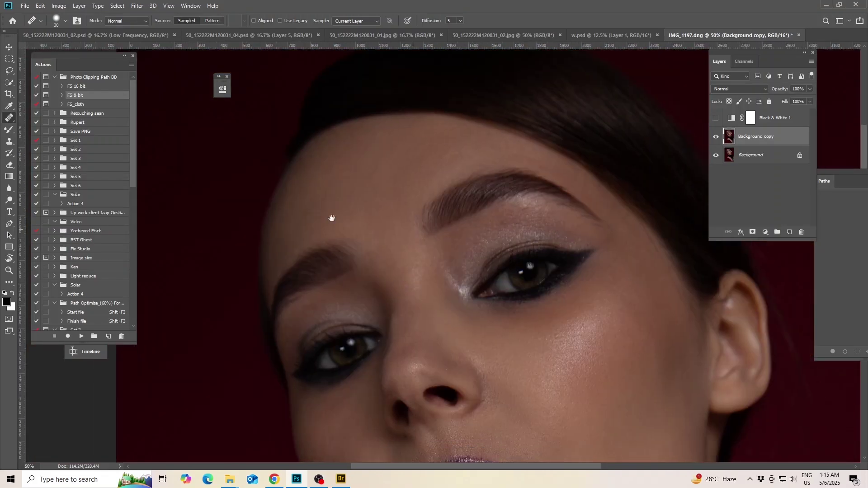
drag(441, 407, 384, 213)
scroll(383, 213, down, 2)
drag(438, 251, 696, 453)
Delete the Black & White adjustment layer and run the FS 8-bit frequency separation action with a Gaussian Blur radius of 8.0 pixels
drag(794, 121, 801, 231)
click(81, 336)
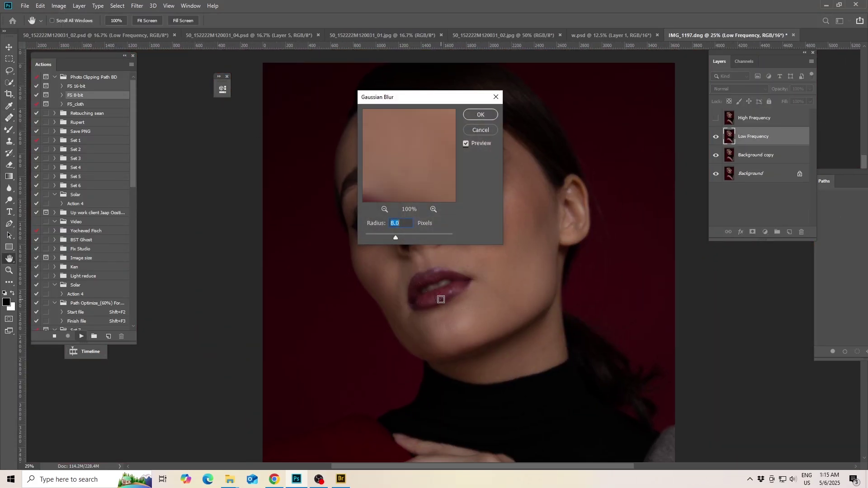
key(Return)
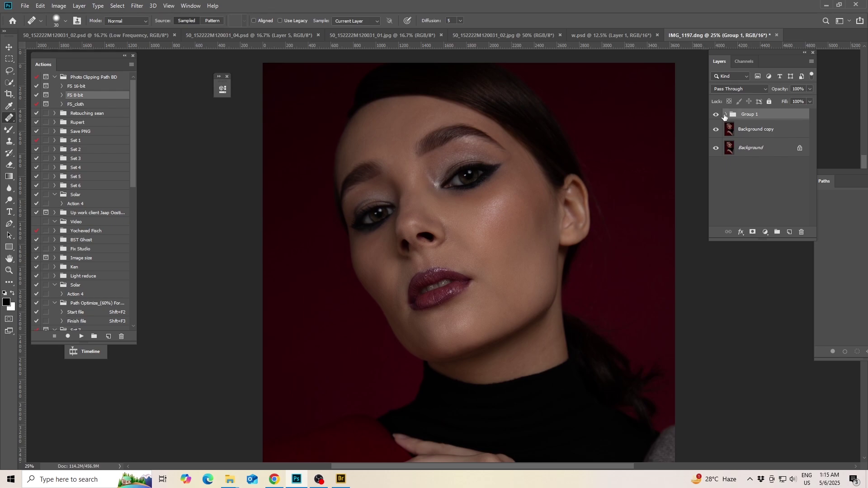
Expand Group 1 and select its Low Frequency layer for painting with the Mixer Brush
click(725, 114)
scroll(448, 215, up, 2)
scroll(624, 229, down, 1)
drag(613, 258, 571, 278)
key(b)
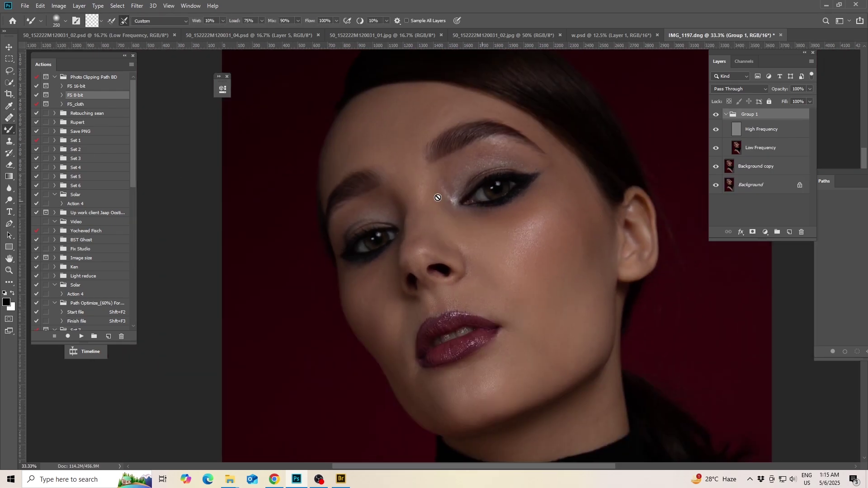
right_click(9, 129)
click(45, 157)
click(761, 148)
Blend the uneven tones on the lit cheek and jaw with the Mixer Brush at sizes 150 to 175
scroll(593, 293, up, 1)
key(bracketleft)
key(bracketleft)
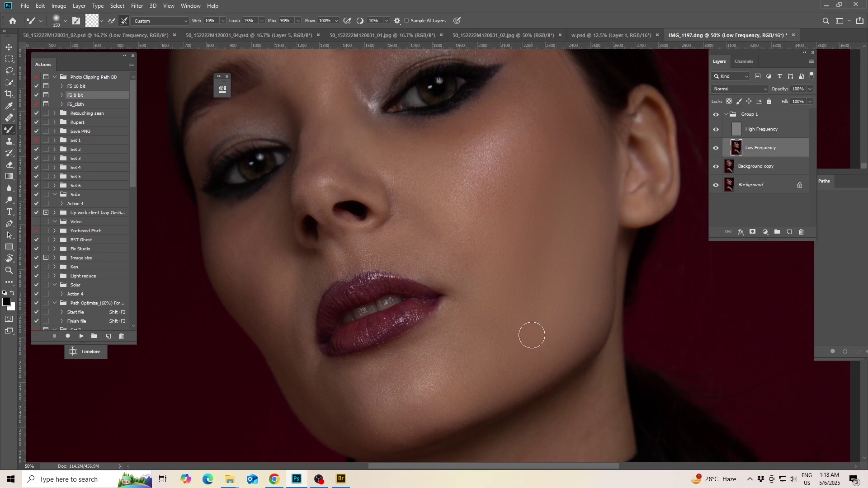
key(bracketright)
key(bracketright)
key(bracketleft)
key(bracketleft)
key(bracketleft)
key(bracketright)
key(bracketright)
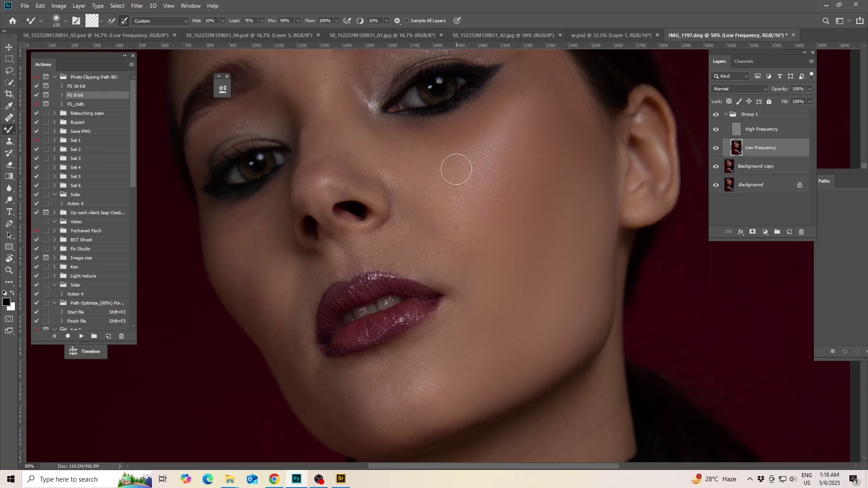
key(bracketleft)
key(bracketleft)
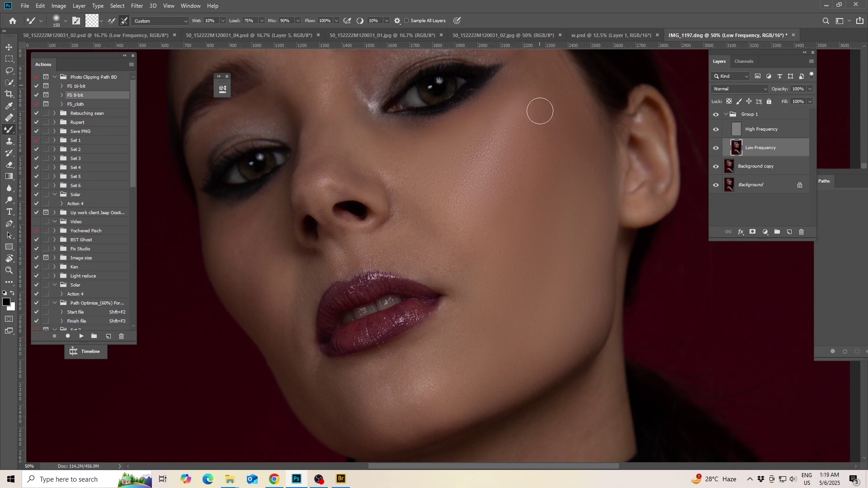
Smooth the upper cheek highlight and the skin beside the nose with the Mixer Brush at about size 125
key(bracketleft)
key(bracketright)
mouse_move(470, 170)
mouse_down()
mouse_move(481, 199)
mouse_move(471, 269)
mouse_up()
key(ctrl+plus)
key(bracketleft)
key(bracketleft)
key(bracketleft)
key(bracketright)
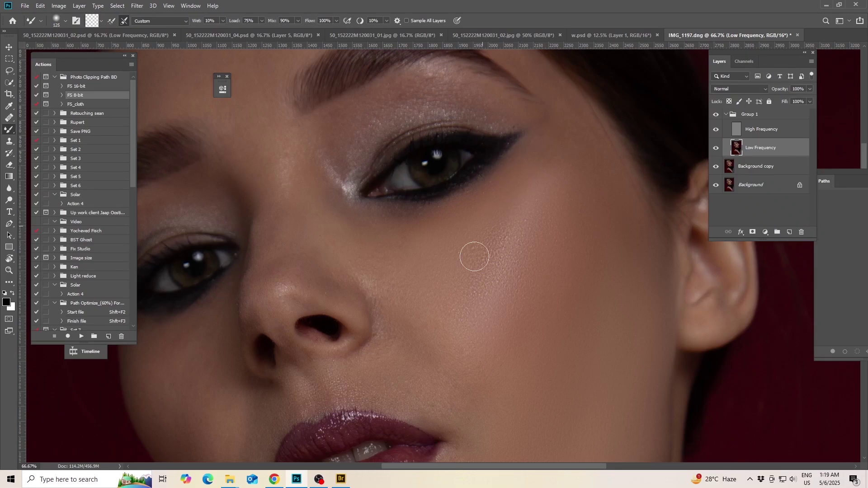
key(bracketleft)
key(bracketright)
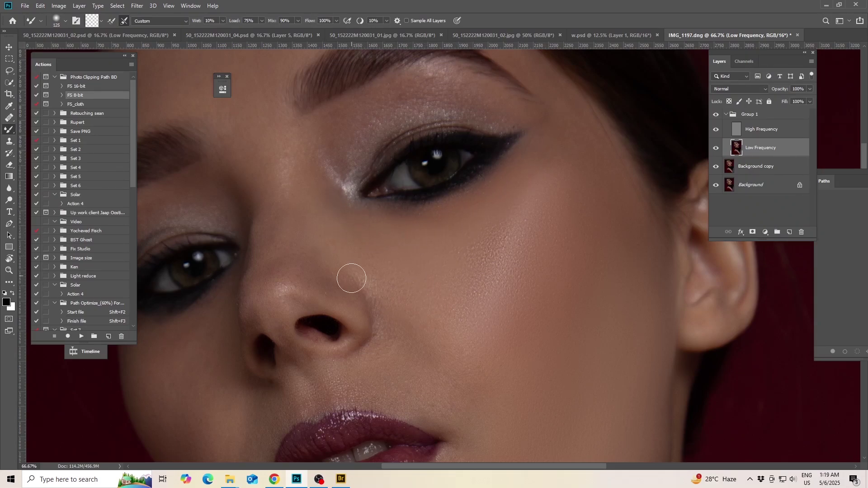
key(bracketright)
key(bracketright)
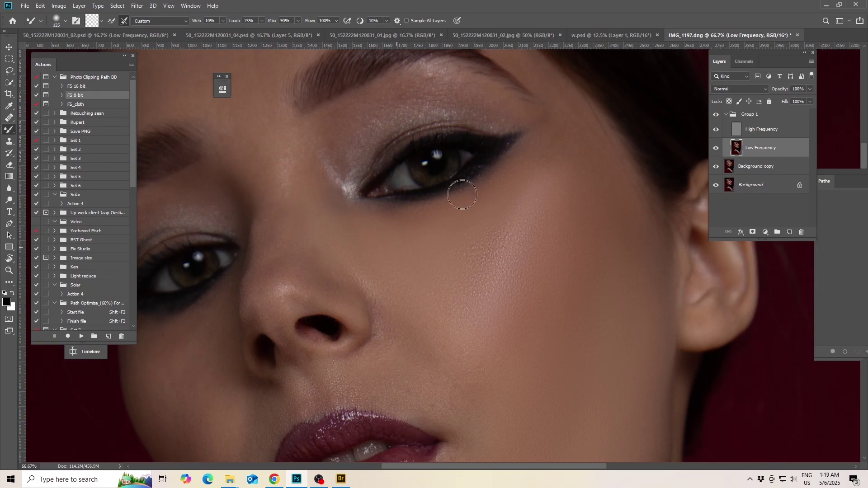
Blend the skin directly below the lit eye's lower lash line with the Mixer Brush starting at size 90
key(bracketleft)
key(bracketleft)
key(bracketleft)
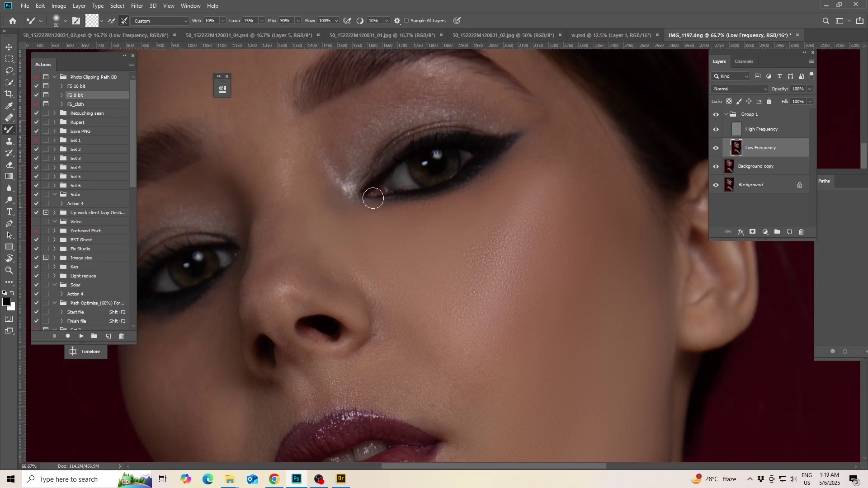
key(bracketright)
key(bracketright)
key(bracketleft)
key(bracketleft)
key(bracketright)
Even out the forehead tones down to the eyebrows with the Mixer Brush, reducing its size from 200 to about 125
scroll(554, 158, down, 2)
drag(618, 178, 594, 271)
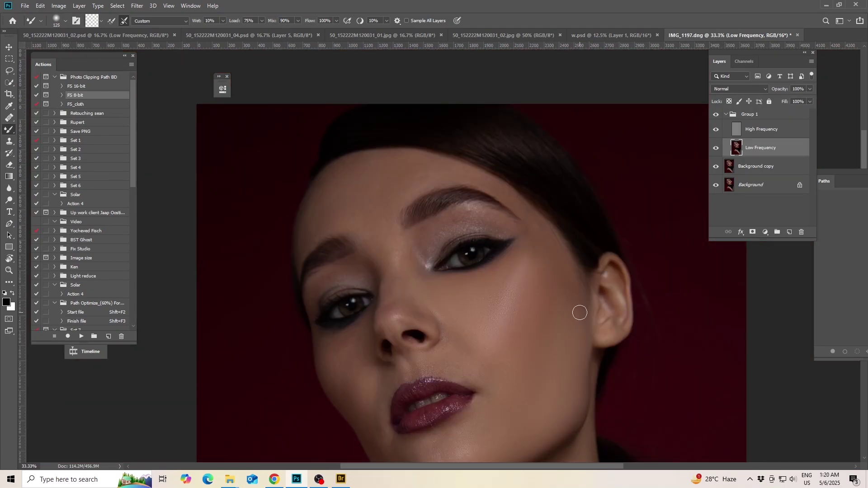
ctrl+click(544, 263)
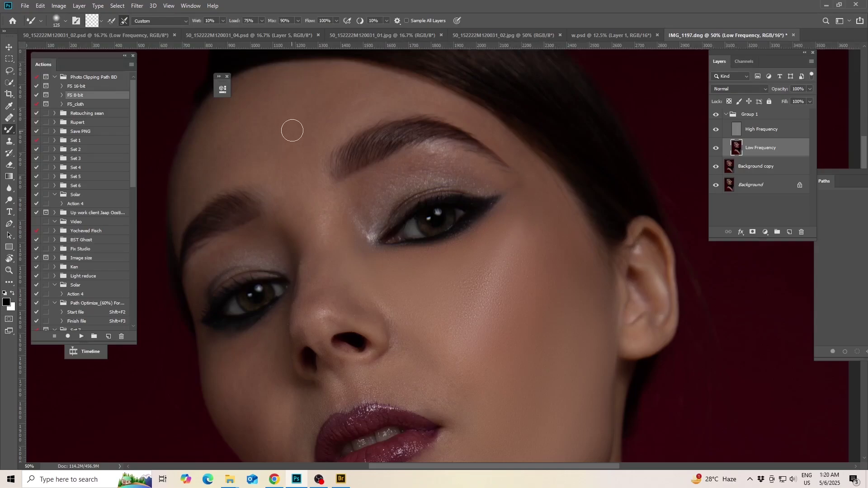
key(ctrl+plus)
key(bracketright)
key(bracketright)
key(bracketright)
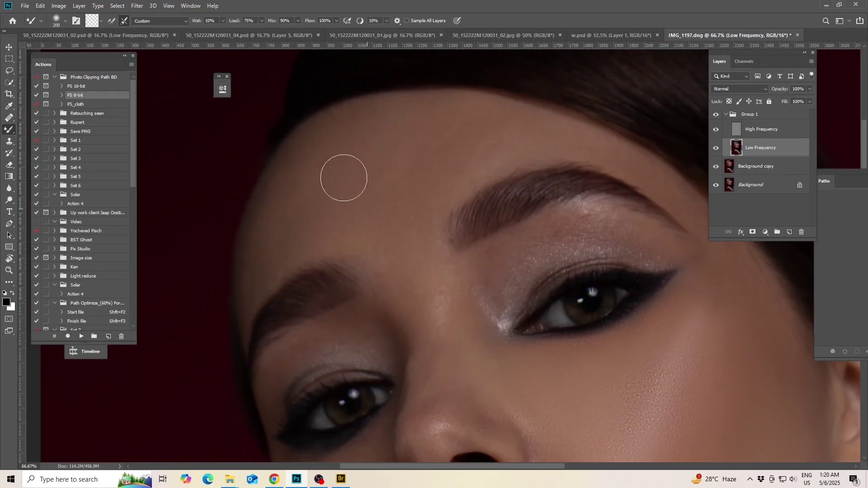
key(bracketleft)
key(bracketleft)
key(bracketright)
key(bracketleft)
key(bracketleft)
key(bracketleft)
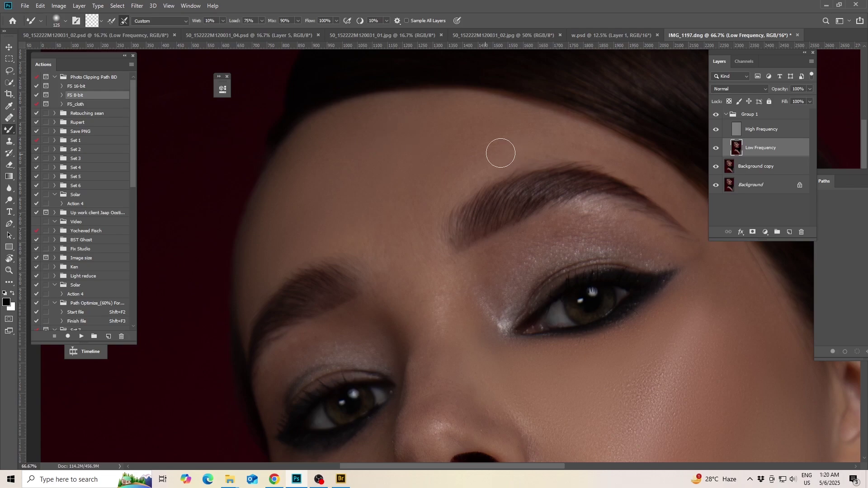
key(bracketright)
key(bracketleft)
Smooth the temple and outer eye area beside the hairline with the Mixer Brush at sizes 100 to 150
drag(679, 184, 583, 159)
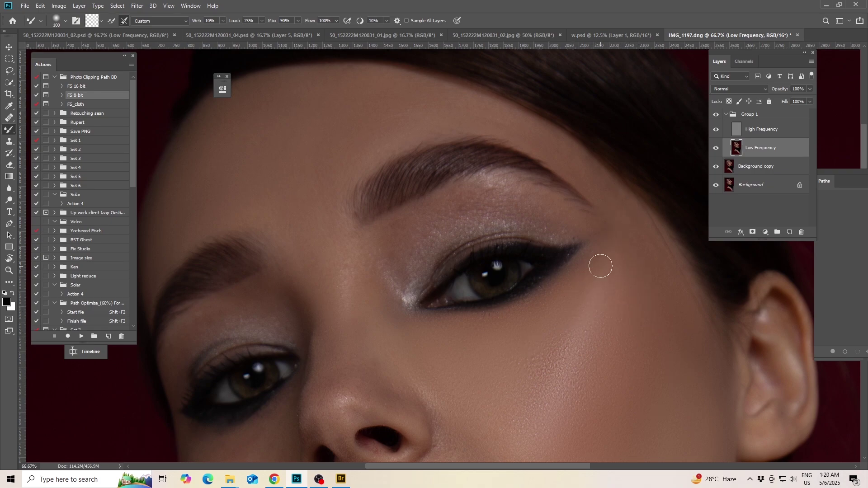
key(bracketright)
scroll(600, 270, right, 2)
scroll(600, 270, down, 1)
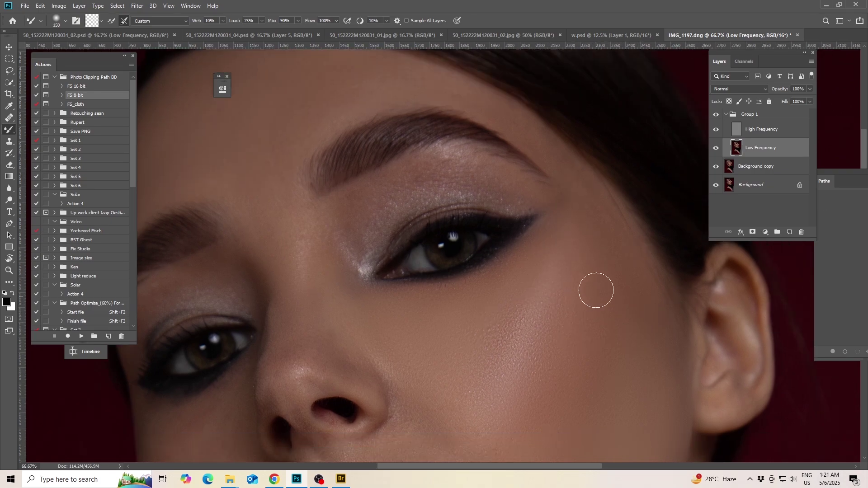
key(bracketleft)
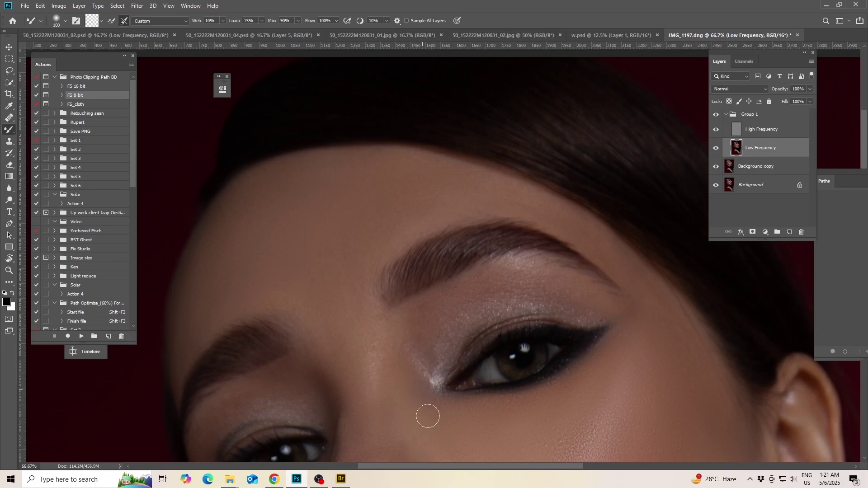
Blend the tones between the eyes and along the nose bridge with the Mixer Brush at sizes 90 to 100
key(bracketleft)
key(bracketright)
key(bracketright)
drag(379, 429, 348, 316)
key(bracketleft)
key(bracketleft)
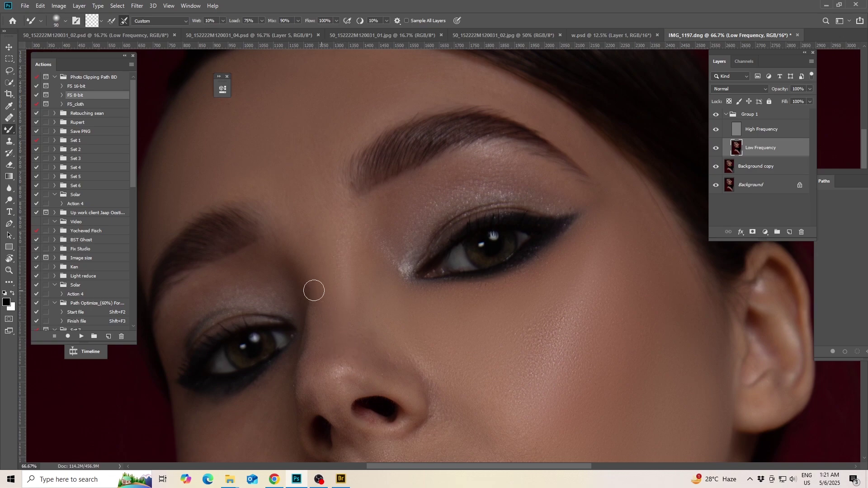
key(bracketright)
mouse_move(353, 285)
mouse_down()
mouse_move(355, 227)
mouse_move(357, 277)
mouse_move(376, 239)
mouse_up()
key(bracketleft)
key(bracketright)
key(bracketleft)
drag(324, 248, 331, 354)
key(bracketleft)
key(bracketright)
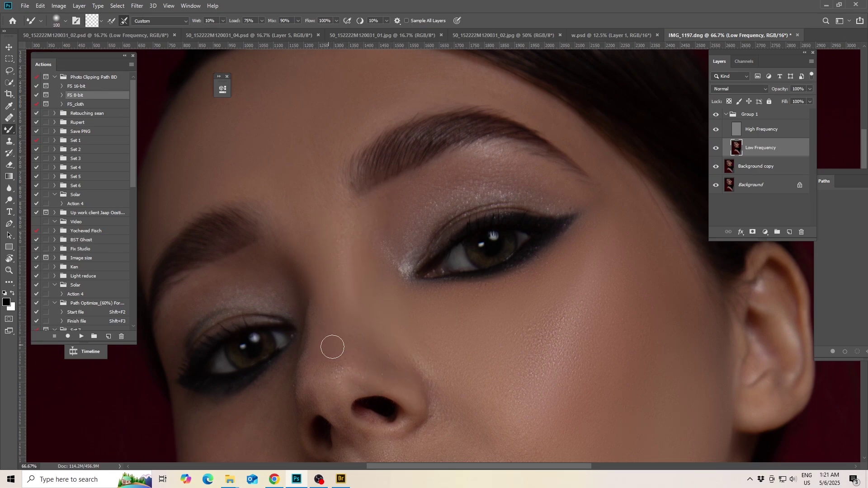
key(bracketright)
Smooth the cheek between the nose and the highlight with the Mixer Brush, enlarging it from size 70 to 100
alt+click(506, 348)
alt+click(520, 308)
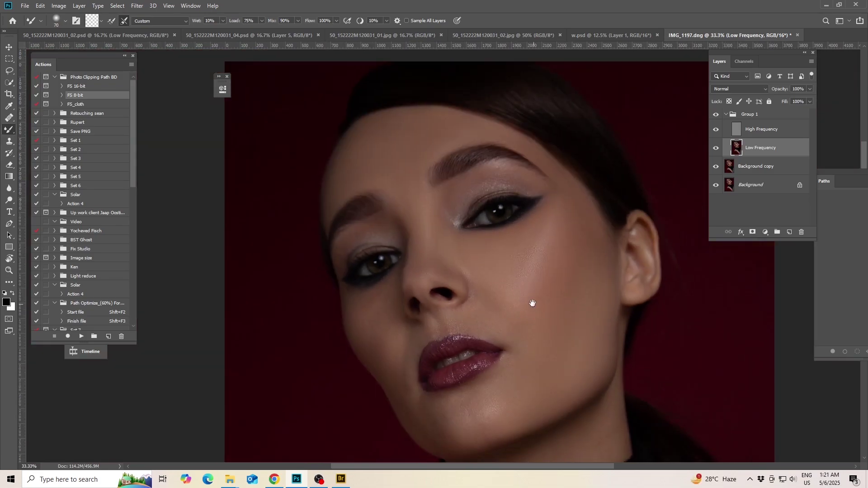
ctrl+click(533, 304)
alt+click(529, 324)
ctrl+click(511, 276)
ctrl+click(353, 250)
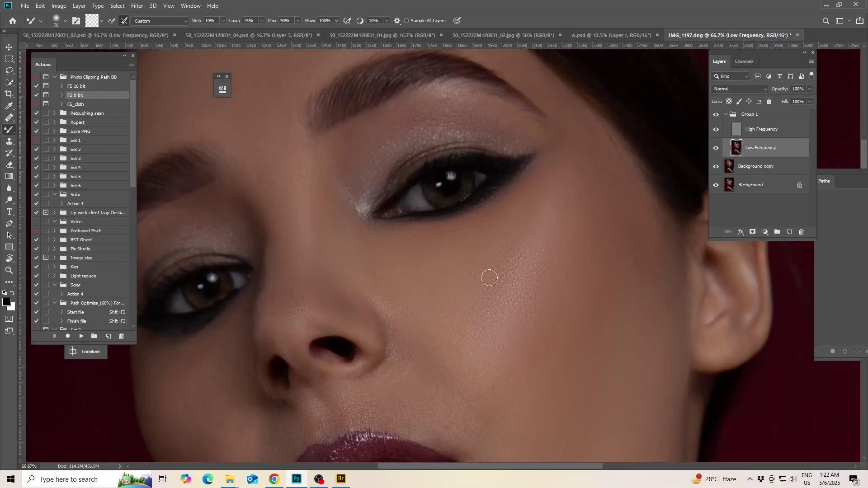
key(bracketright)
key(bracketleft)
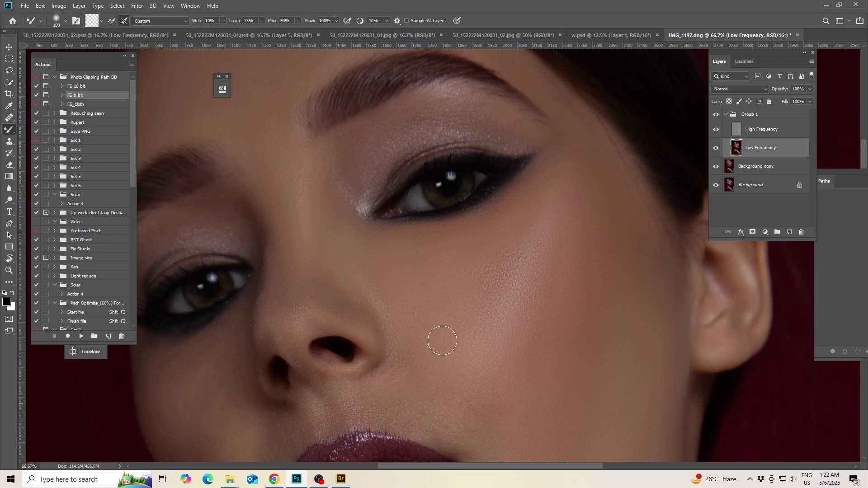
key(bracketright)
key(bracketright)
key(bracketright)
Blend the lower cheek beside the mouth with the Mixer Brush at about size 175
drag(499, 389, 438, 220)
key(bracketleft)
key(bracketleft)
key(bracketleft)
key(bracketleft)
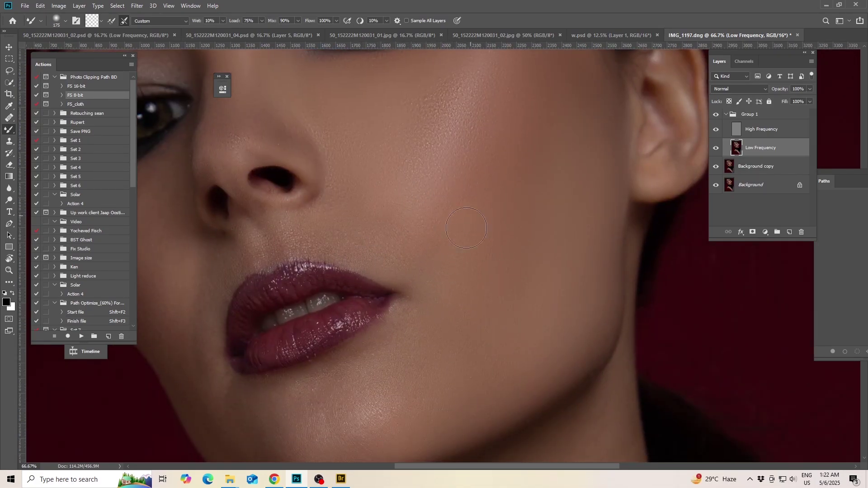
key(bracketleft)
key(bracketleft)
Refine the tone transitions around the nostril and nose wing with the Mixer Brush at size 45
scroll(386, 213, down, 2)
scroll(386, 246, up, 3)
key(bracketleft)
key(bracketleft)
key(bracketleft)
key(bracketleft)
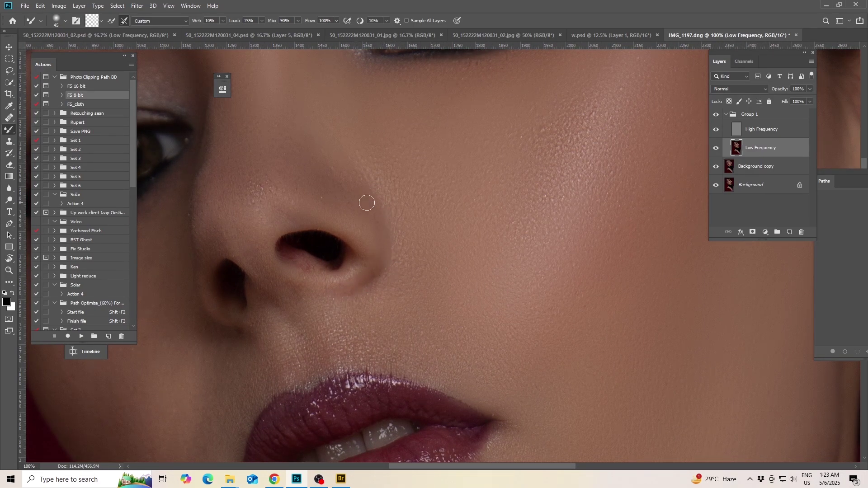
Even out the full lit cheek from the temple to the mouth with the Mixer Brush at sizes 125 to 175
scroll(569, 213, down, 3)
scroll(503, 251, up, 1)
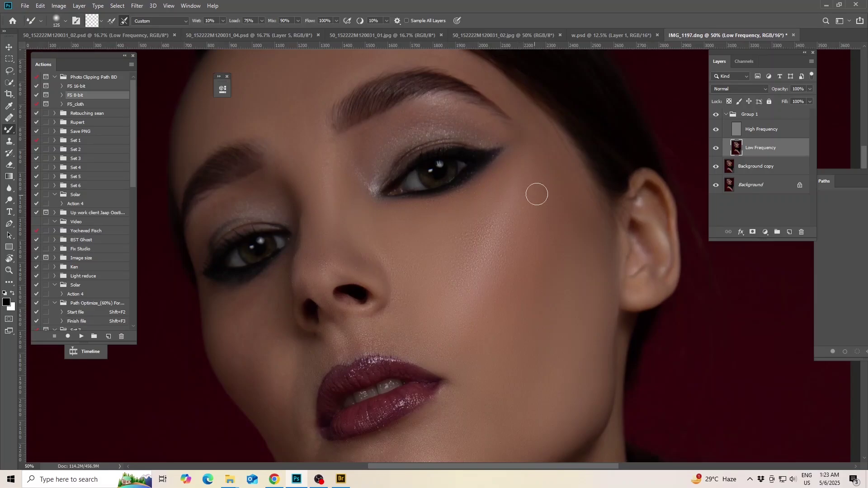
key(bracketright)
key(bracketright)
key(bracketright)
key(bracketleft)
key(bracketright)
key(bracketright)
key(bracketright)
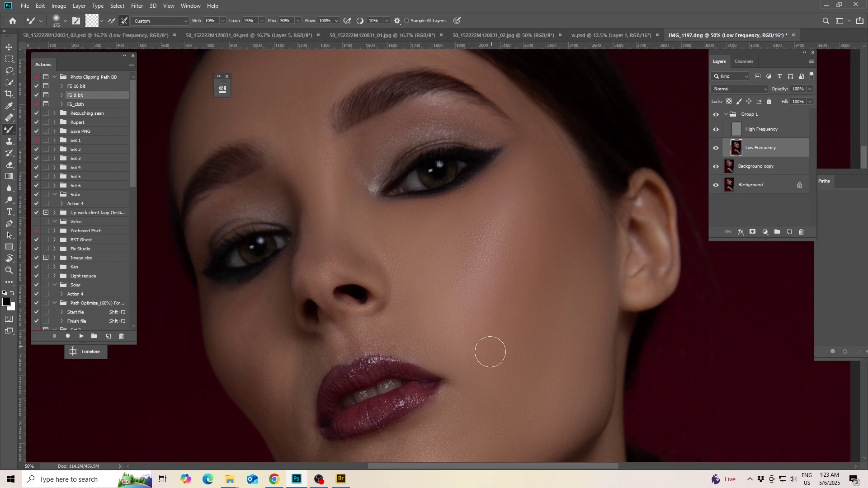
Compare the retouched portrait with the original by toggling the visibility of all layers above the Background
scroll(552, 291, down, 2)
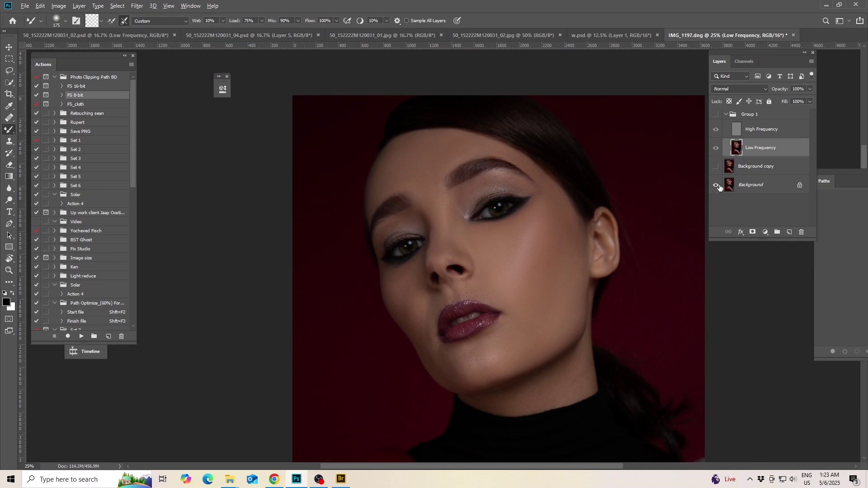
alt+click(717, 185)
alt+click(717, 185)
alt+click(717, 185)
alt+click(717, 185)
alt+click(717, 184)
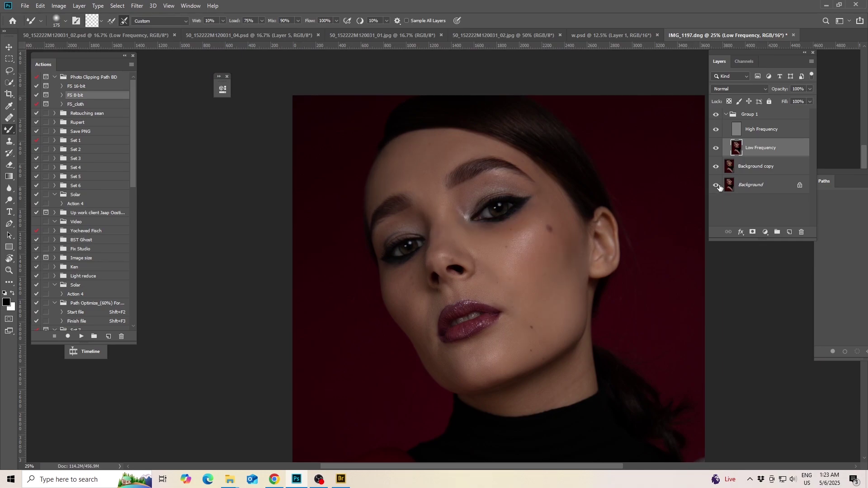
alt+click(716, 185)
alt+click(715, 185)
alt+click(716, 185)
alt+click(716, 185)
Smooth the skin around the lit eye and below its eyebrow with the Mixer Brush at sizes 80 to 90
scroll(504, 193, up, 3)
drag(512, 178, 515, 216)
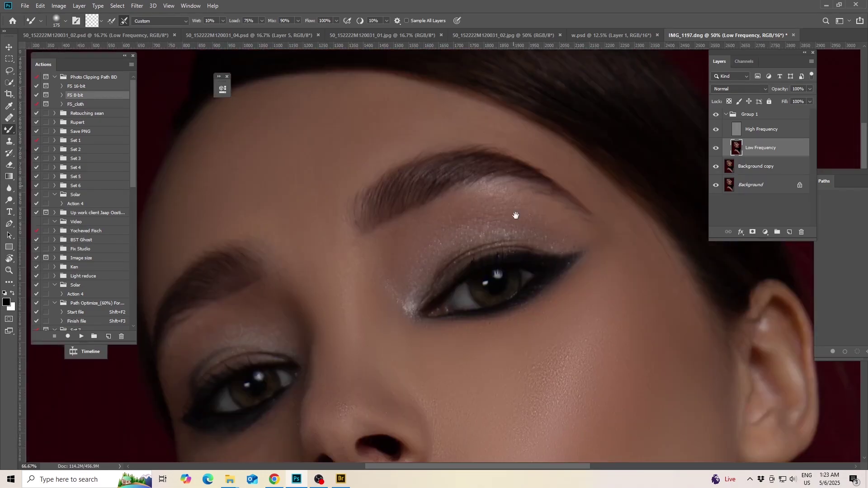
key(bracketleft)
key(bracketleft)
key(bracketleft)
key(bracketleft)
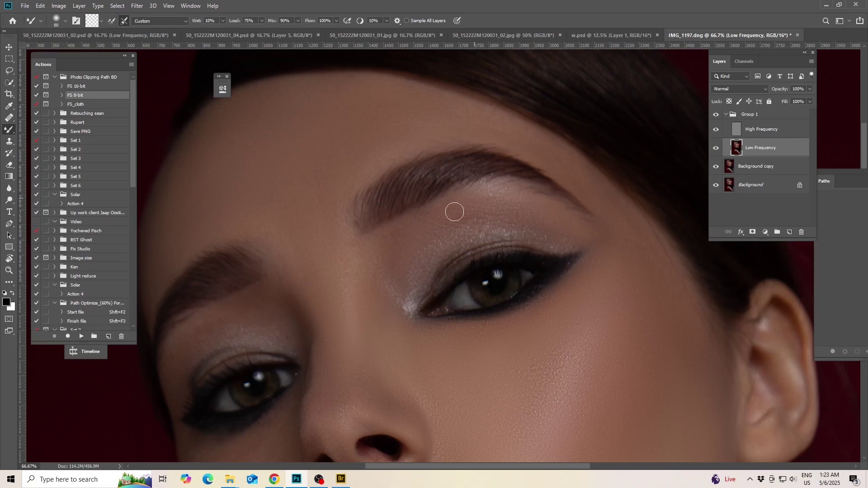
key(bracketright)
key(bracketright)
scroll(509, 348, right, 2)
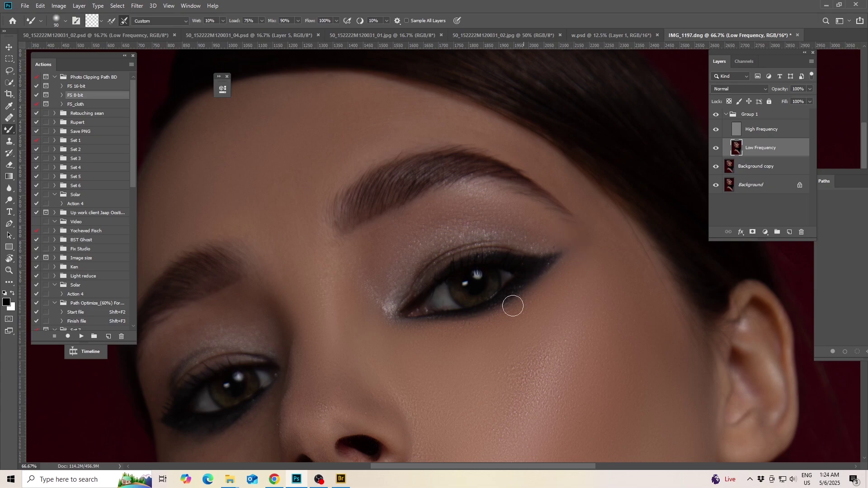
Smooth the skin between the eyebrows and around the shaded eye with the Mixer Brush at sizes 80 to 100
drag(426, 373, 568, 284)
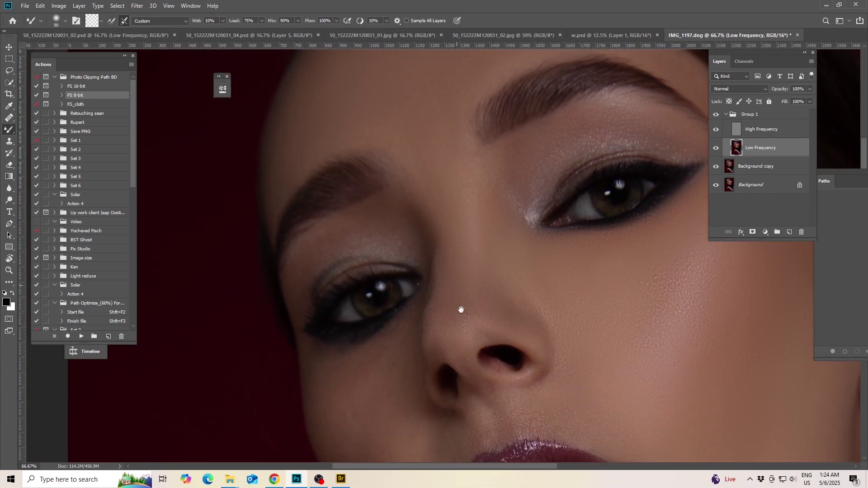
scroll(462, 310, up, 2)
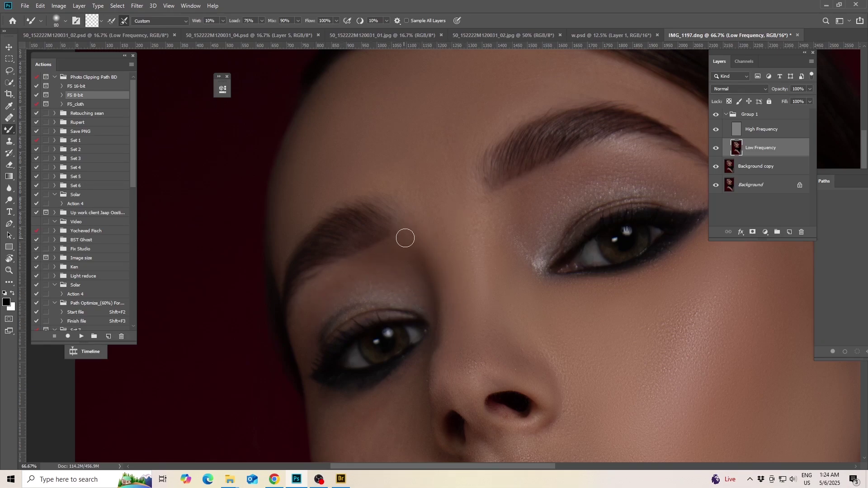
key(bracketright)
key(bracketright)
scroll(617, 330, down, 3)
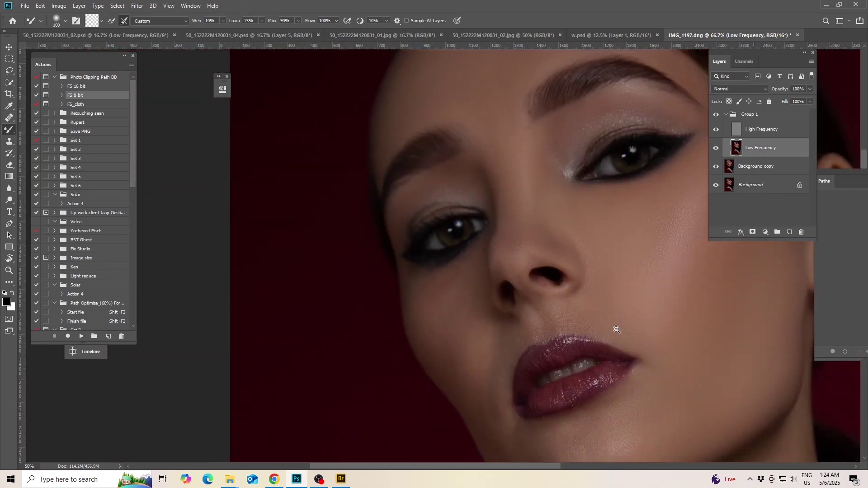
scroll(609, 316, up, 1)
scroll(529, 347, up, 2)
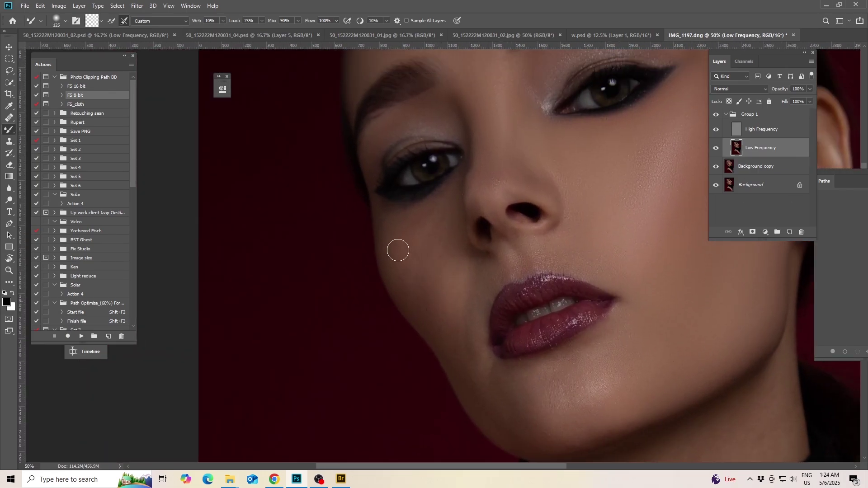
Even out the shaded cheek from below the eye to the mouth corner with the Mixer Brush, enlarging it from 125 to 175
key(bracketleft)
key(bracketleft)
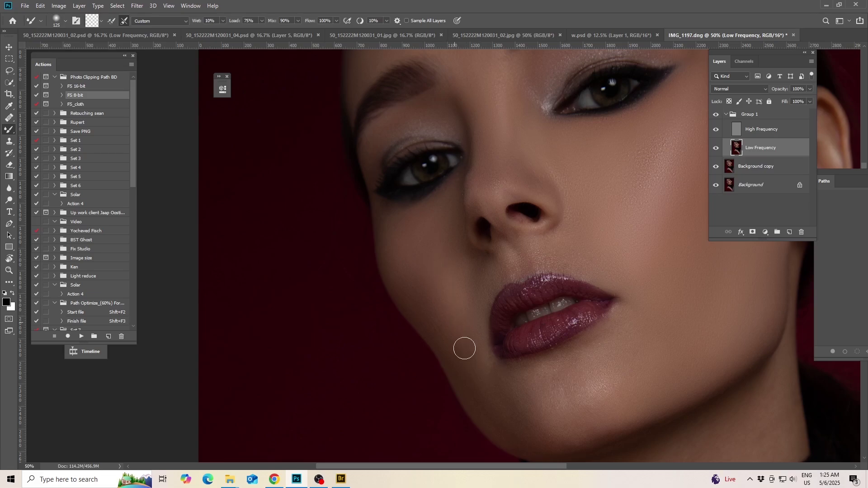
key(bracketright)
key(bracketright)
key(bracketright)
key(bracketright)
key(bracketleft)
key(bracketright)
key(bracketright)
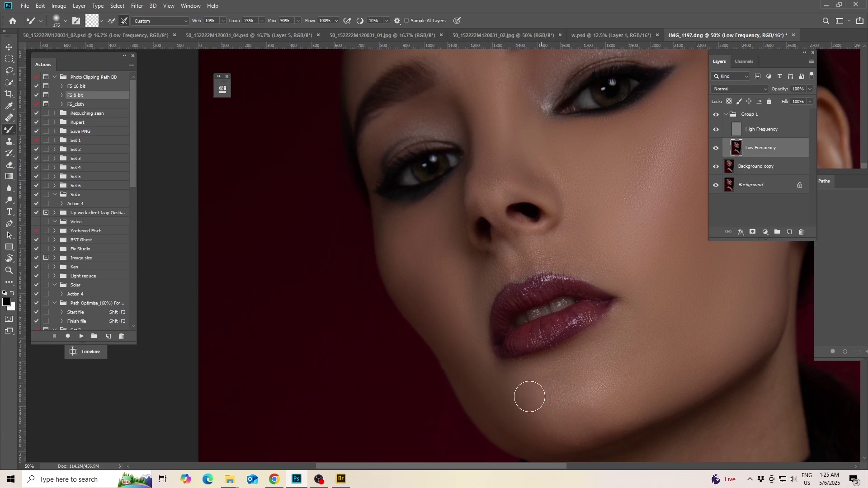
Blend the skin tones of the chin and along the jawline with the Mixer Brush at size 175
key(bracketleft)
key(bracketleft)
key(bracketright)
key(bracketright)
mouse_move(631, 422)
mouse_down()
mouse_move(555, 372)
mouse_move(540, 266)
mouse_up()
key(bracketleft)
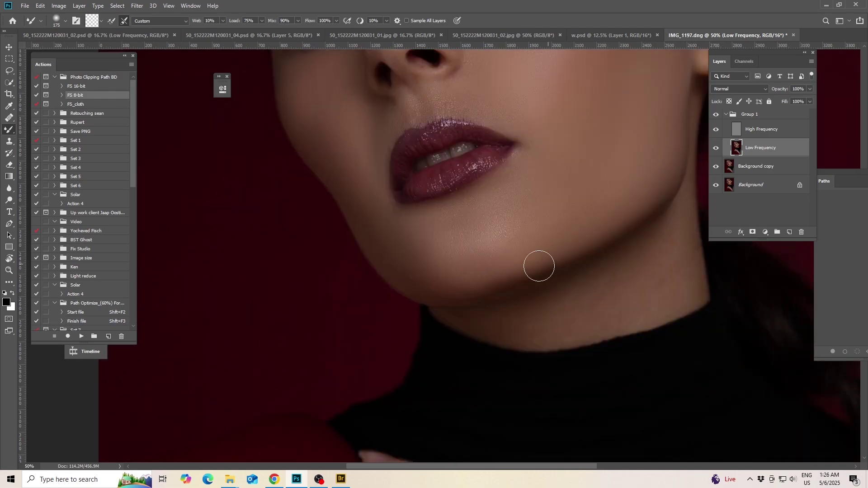
drag(595, 250, 478, 331)
drag(462, 386, 442, 395)
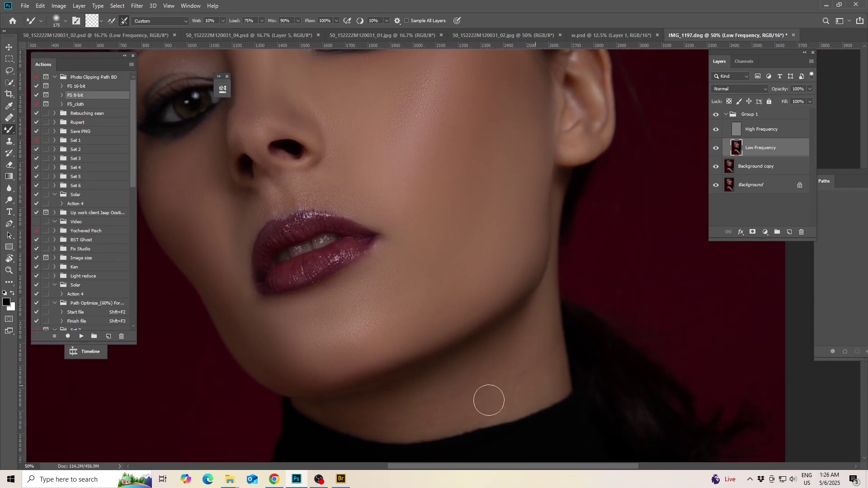
Smooth the neck between the jaw and the turtleneck collar with the Mixer Brush at sizes 150 to 175
key(bracketleft)
key(bracketleft)
key(bracketright)
drag(365, 200, 527, 251)
key(bracketright)
drag(526, 182, 463, 244)
key(ctrl+minus)
key(ctrl+minus)
ctrl+click(430, 321)
drag(381, 271, 437, 279)
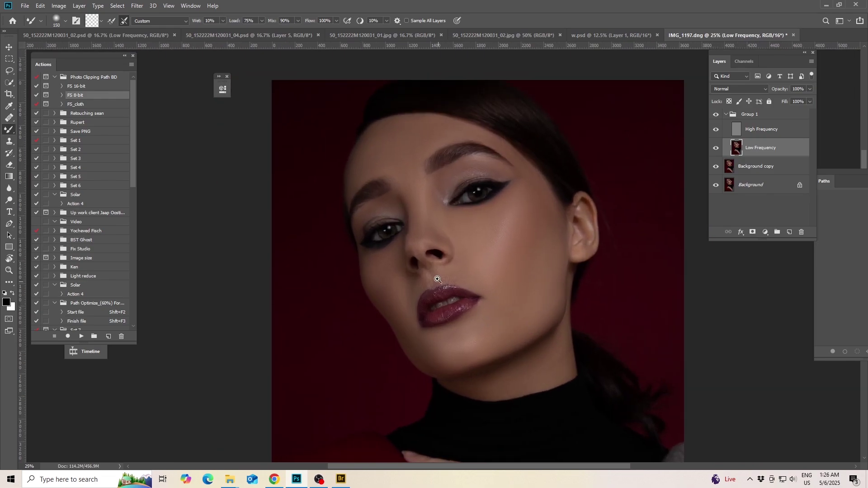
Blend the broad tones of the lower cheek and chin with the Mixer Brush at sizes up to 300
scroll(437, 279, up, 3)
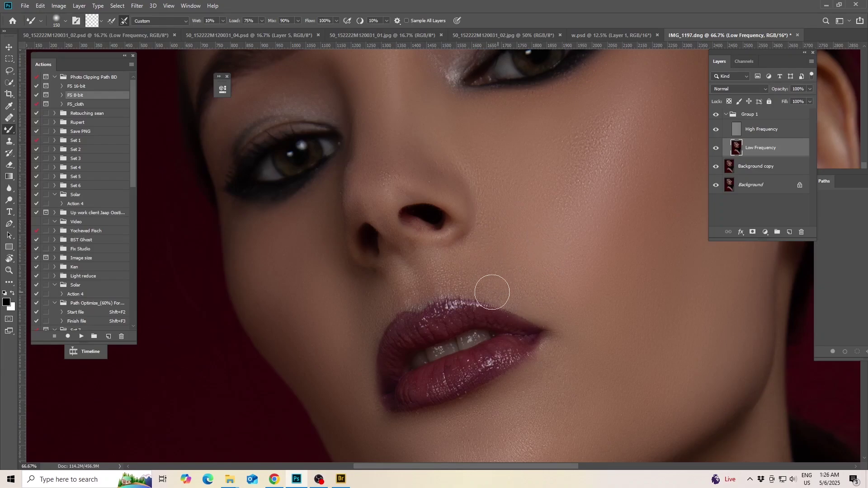
scroll(493, 293, down, 3)
scroll(533, 287, up, 1)
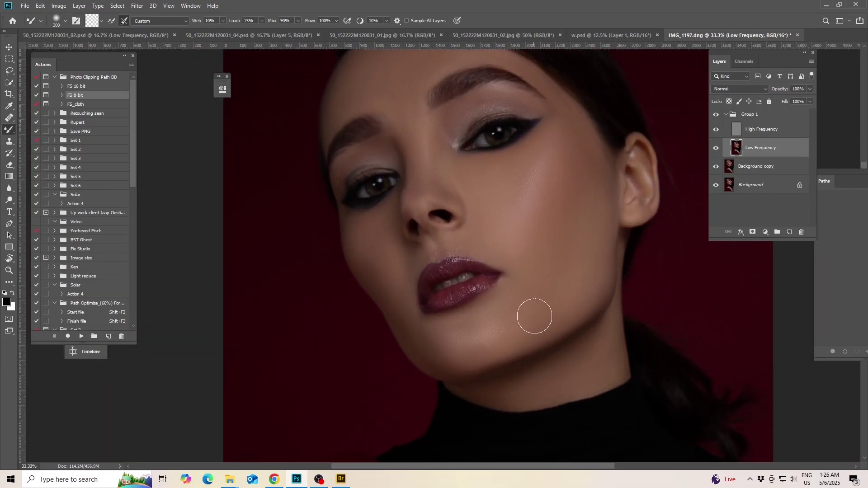
key(bracketleft)
key(bracketleft)
key(bracketleft)
key(bracketright)
key(bracketright)
key(bracketright)
key(bracketleft)
key(bracketleft)
key(bracketright)
key(bracketleft)
key(bracketleft)
key(bracketleft)
key(bracketleft)
Smooth the tones of the ear with the Mixer Brush at size 80
drag(664, 141, 557, 279)
ctrl+click(557, 278)
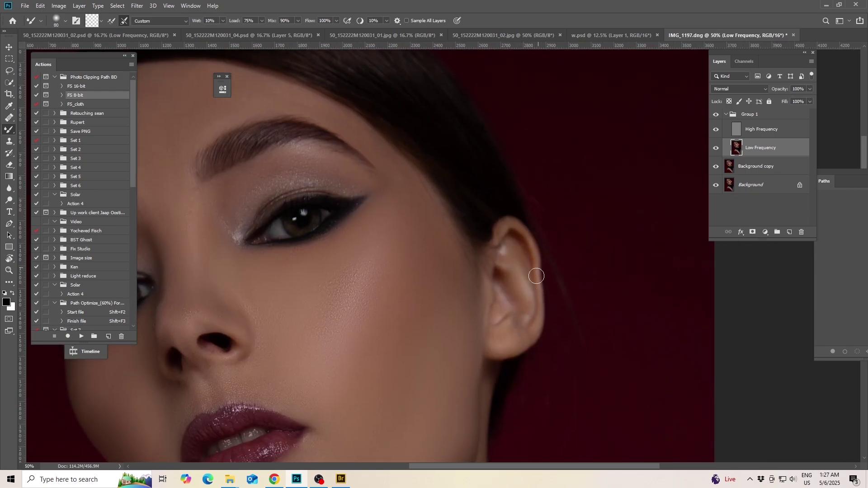
key(bracketright)
key(bracketright)
Even out the forehead and temple along the hairline with the Mixer Brush at sizes 150 to 200
mouse_move(351, 78)
mouse_down()
mouse_move(447, 243)
mouse_move(465, 256)
mouse_up()
key(bracketright)
key(bracketright)
key(bracketright)
key(bracketleft)
key(bracketleft)
key(bracketright)
key(bracketright)
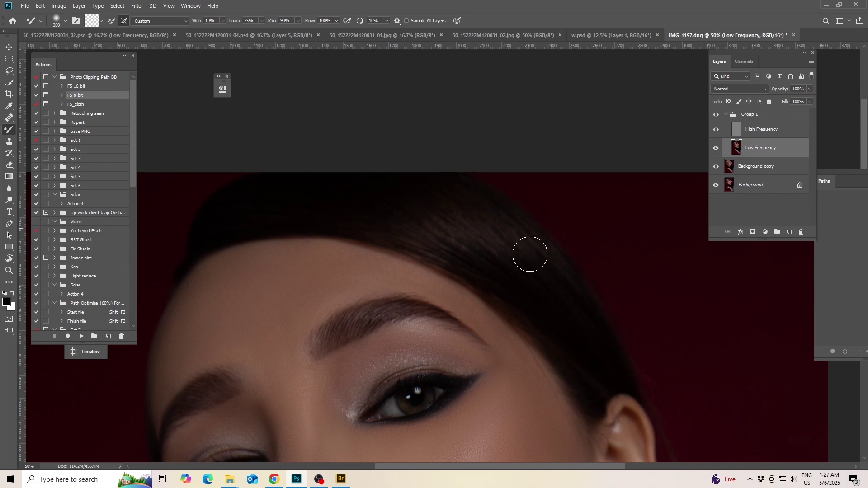
key(bracketleft)
key(bracketleft)
drag(579, 398, 527, 254)
drag(550, 398, 548, 221)
Compare the whole retouched portrait with the original by repeatedly toggling the visibility of all layers above the Background
alt+click(504, 280)
alt+click(503, 279)
alt+click(503, 279)
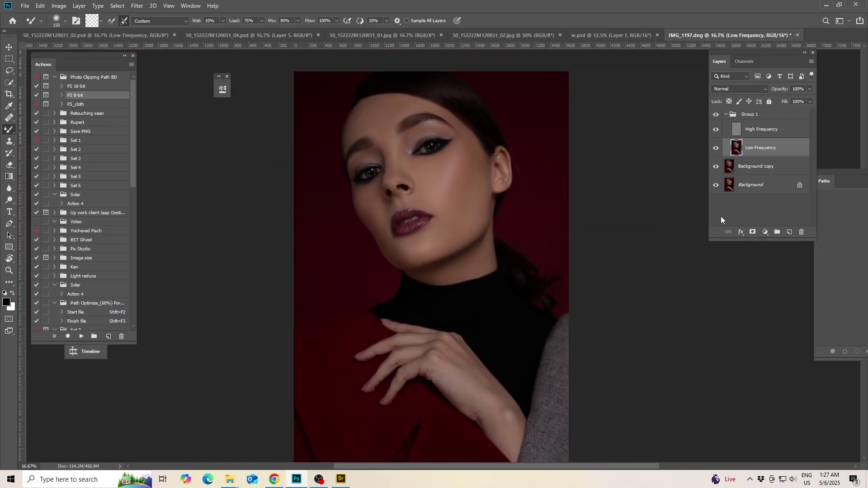
alt+click(716, 185)
alt+click(716, 185)
alt+click(715, 185)
alt+click(715, 185)
alt+click(715, 186)
alt+click(715, 186)
alt+click(715, 185)
alt+click(715, 186)
Smooth the back of the hand and the wrist with the Mixer Brush at size 175
ctrl+click(436, 343)
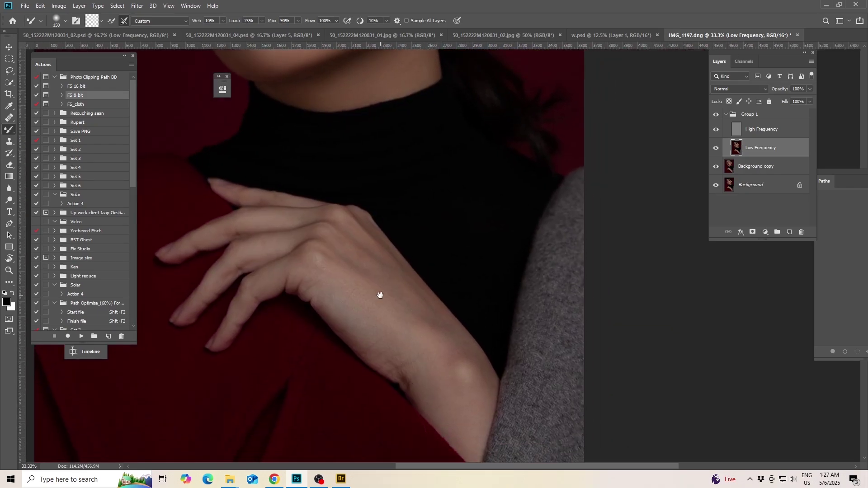
ctrl+click(380, 295)
key(bracketright)
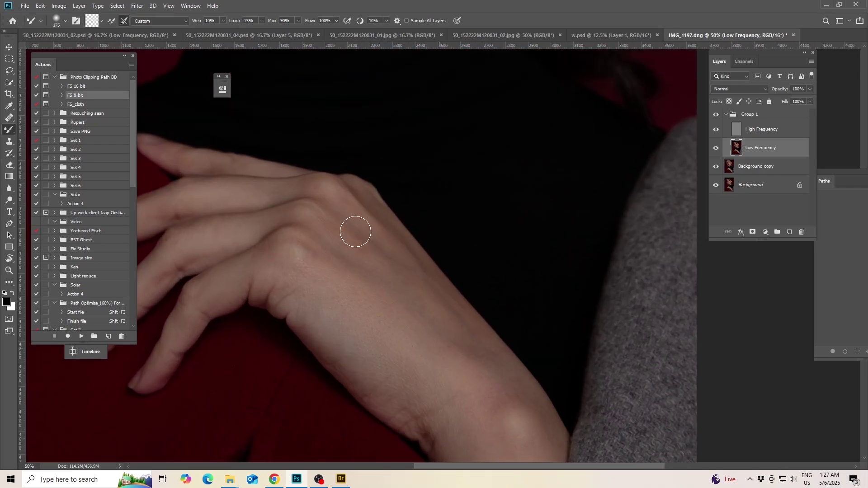
key(bracketleft)
key(bracketleft)
key(bracketright)
drag(490, 398, 430, 282)
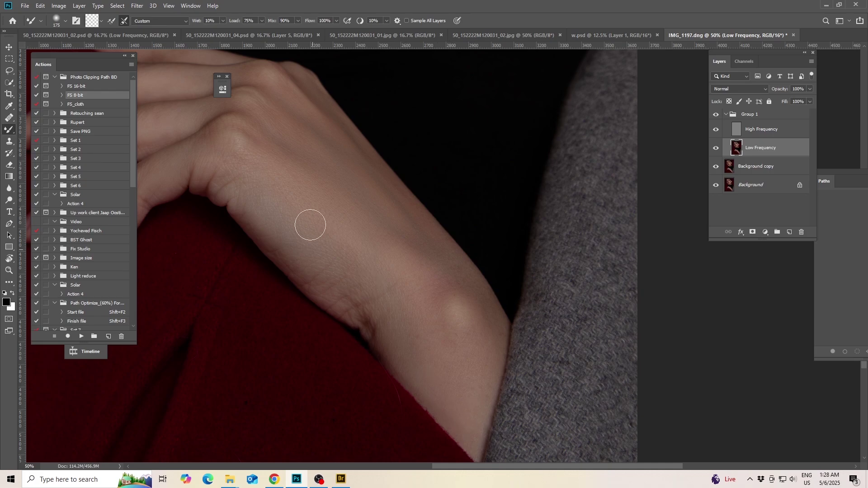
Blend the skin of the knuckles and fingers down to the forearm with the Mixer Brush at about size 150
drag(251, 162, 433, 292)
key(bracketleft)
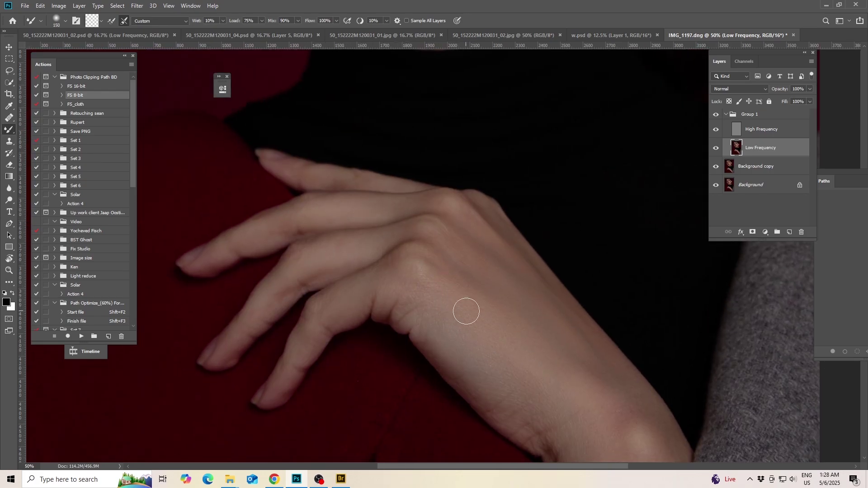
key(bracketright)
key(bracketleft)
key(bracketleft)
key(bracketright)
key(bracketright)
key(bracketright)
key(bracketleft)
key(bracketleft)
key(bracketleft)
drag(608, 396, 530, 318)
drag(573, 411, 551, 334)
drag(637, 439, 523, 298)
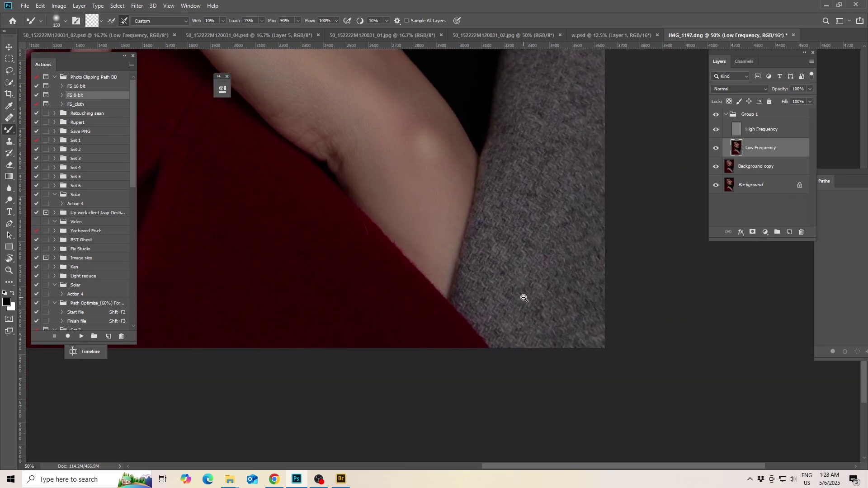
Check the hand and face retouching against the original by isolating the Background layer and restoring the others
alt+click(525, 298)
alt+click(534, 306)
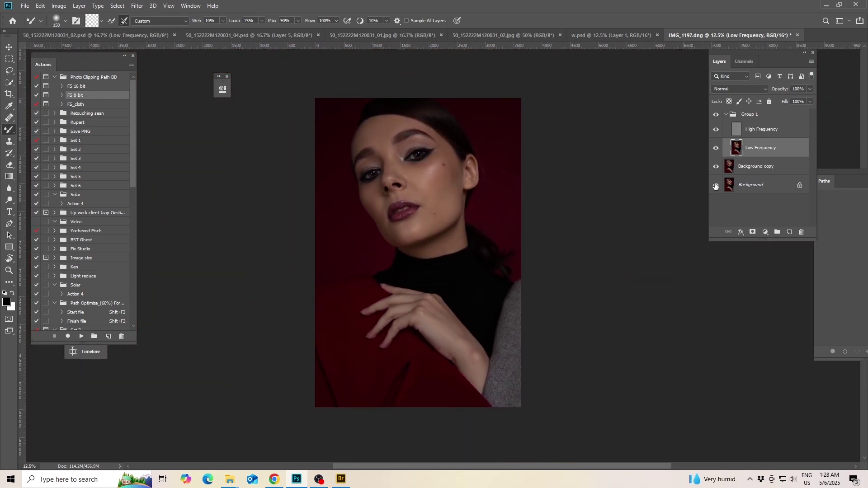
alt+click(715, 184)
alt+click(716, 184)
alt+click(715, 184)
Collapse Group 1, add a Black & White adjustment layer above it and lower its Reds value to darken the skin
click(726, 115)
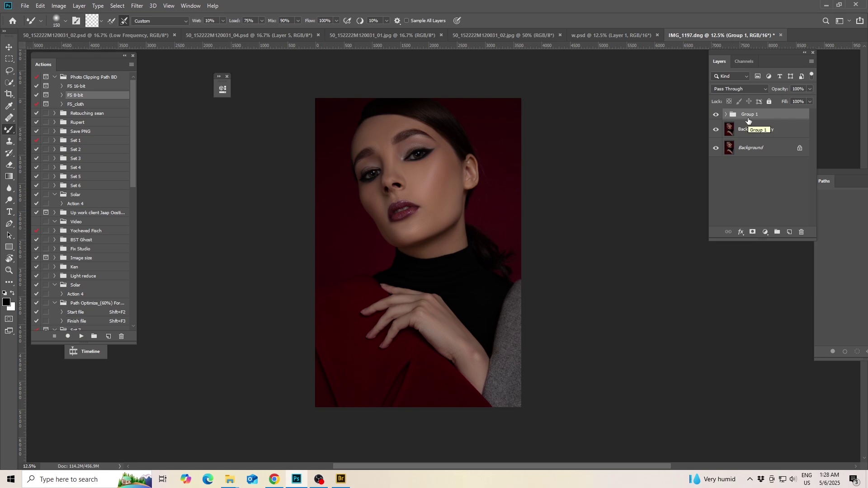
click(766, 233)
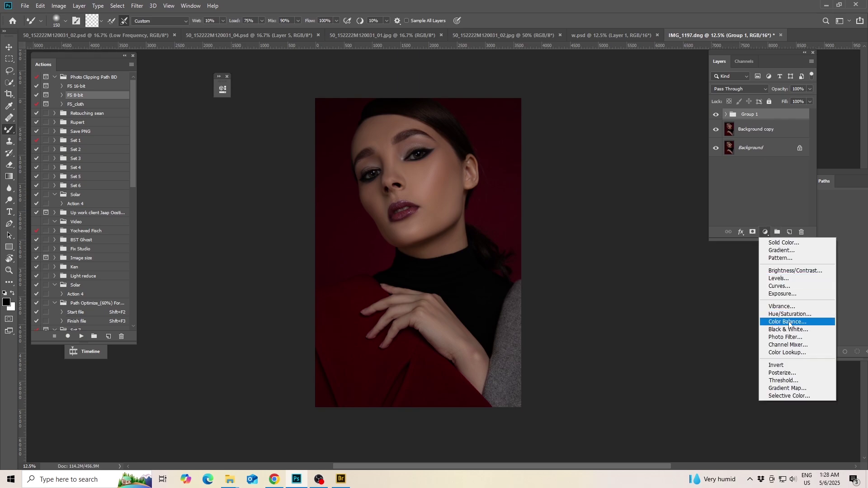
click(791, 326)
key(ctrl+plus)
key(ctrl+plus)
drag(452, 147, 540, 302)
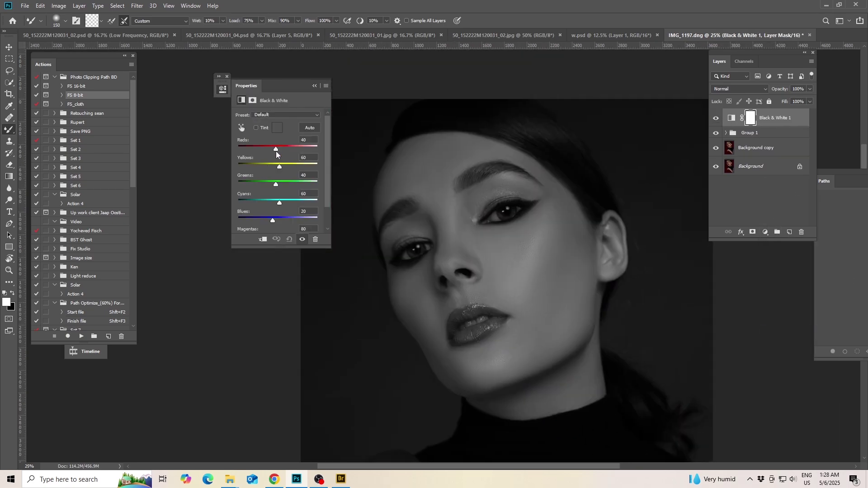
drag(276, 149, 259, 151)
click(315, 85)
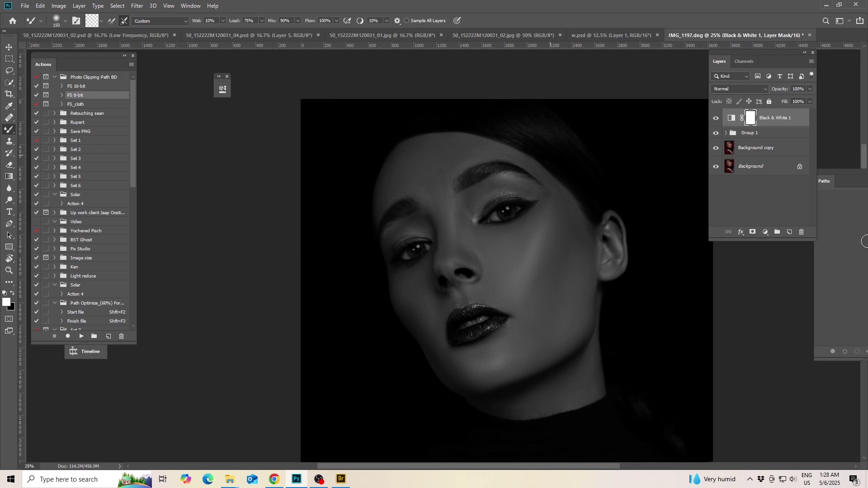
Add a new layer beneath the Black & White adjustment, fill it with 50% gray and set it to Soft Light
click(789, 132)
click(789, 232)
key(shift+F5)
key(Return)
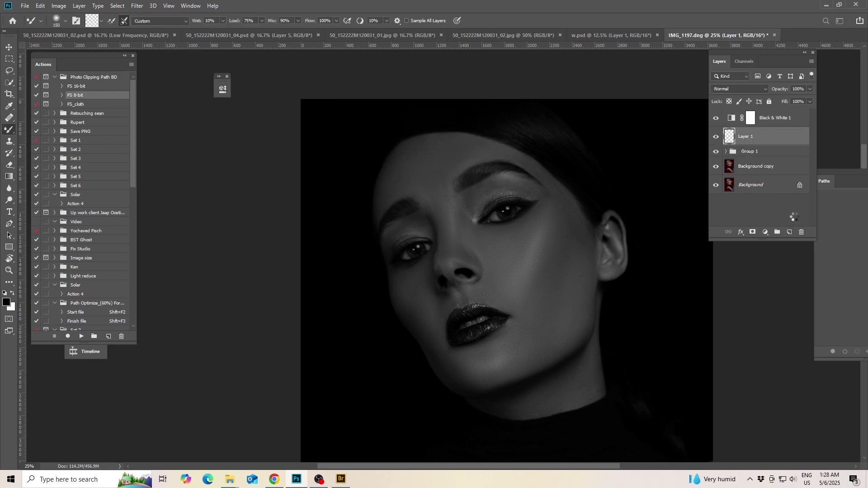
click(749, 90)
click(722, 207)
Brighten the cheek area on the gray layer with the Dodge tool at 10% Midtones exposure, and compare with that layer hidden
right_click(9, 200)
click(47, 200)
key(bracketleft)
key(bracketleft)
key(bracketleft)
key(bracketleft)
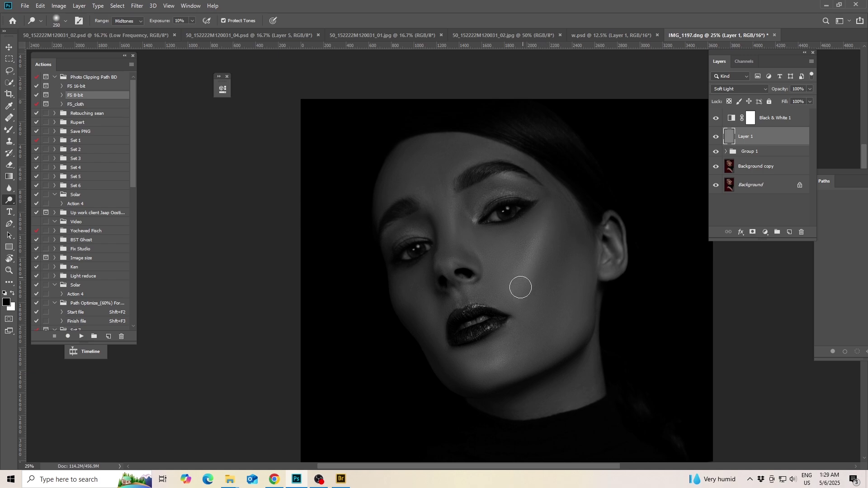
click(716, 137)
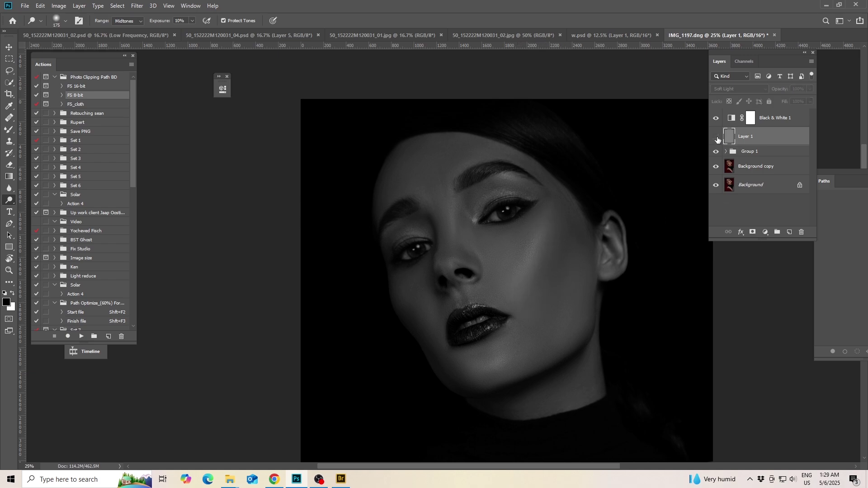
click(716, 137)
Dodge the broad highlights of the face on the gray layer with brush sizes from 400 down to 200
ctrl+click(538, 235)
key(bracketright)
key(bracketright)
key(bracketright)
key(bracketright)
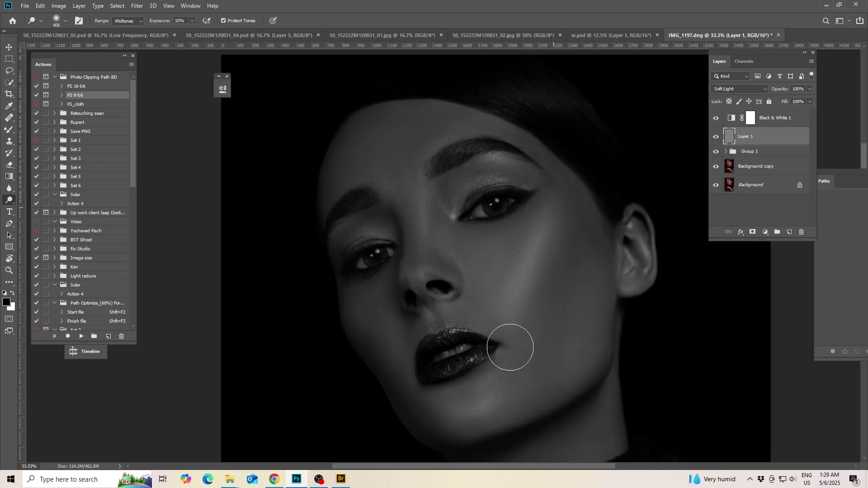
key(bracketleft)
key(bracketleft)
key(bracketleft)
key(bracketleft)
key(bracketleft)
Brighten the neck, hand and wrist on the gray layer with the Dodge tool at size 200
scroll(511, 443, down, 10)
scroll(549, 209, right, 3)
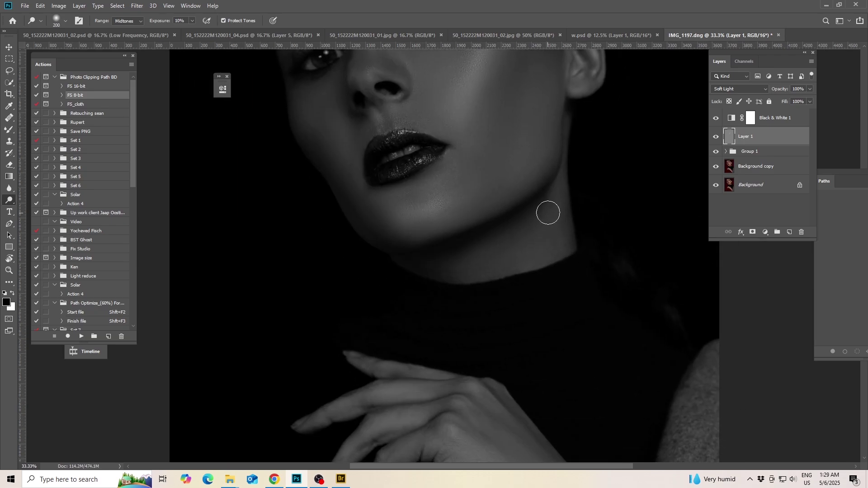
scroll(440, 303, down, 5)
scroll(440, 303, right, 2)
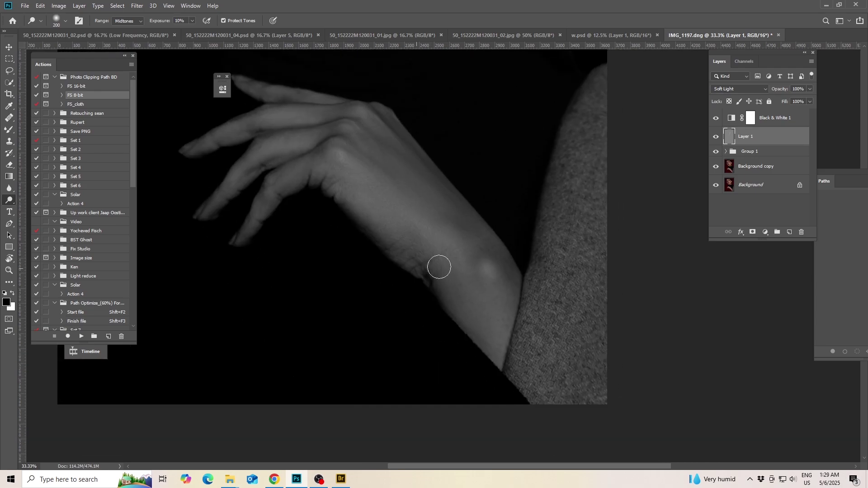
Review the dodging in color by toggling the visibility of the Black & White adjustment and the gray layer
click(716, 119)
key(ctrl+minus)
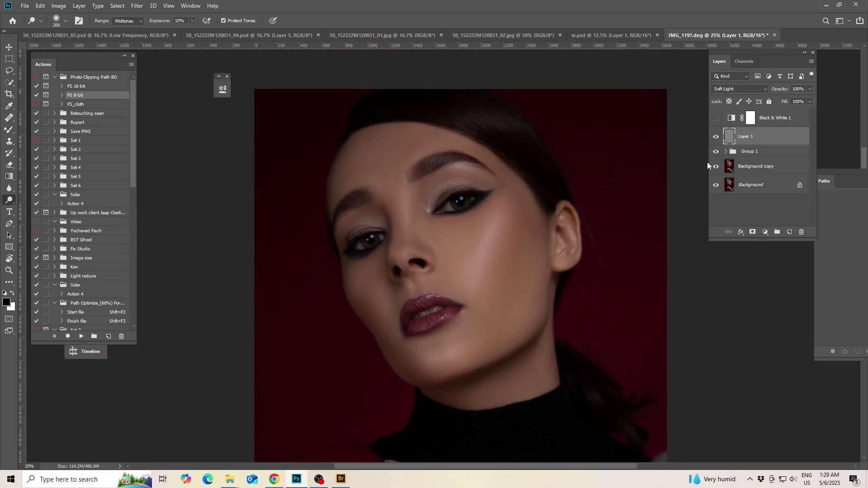
click(716, 137)
click(717, 119)
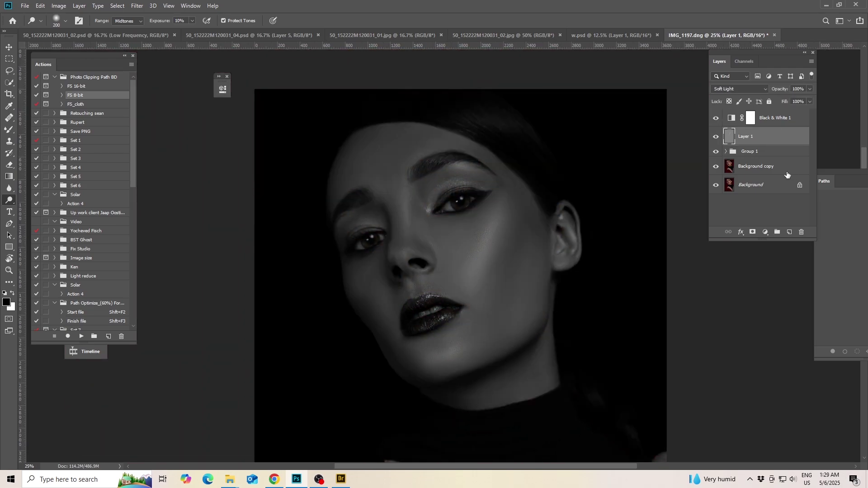
Add a second 50% gray layer in Soft Light mode above the dodge layer and switch to the Burn tool
click(789, 232)
key(shift+F5)
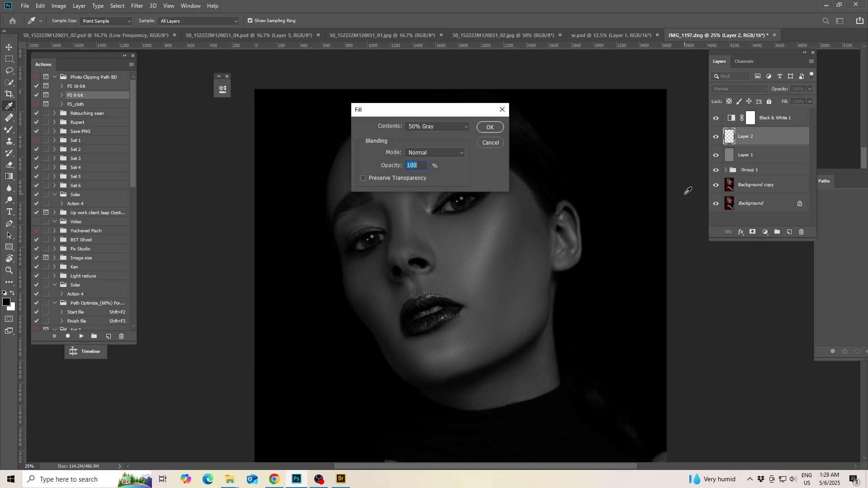
key(Return)
click(740, 89)
click(741, 202)
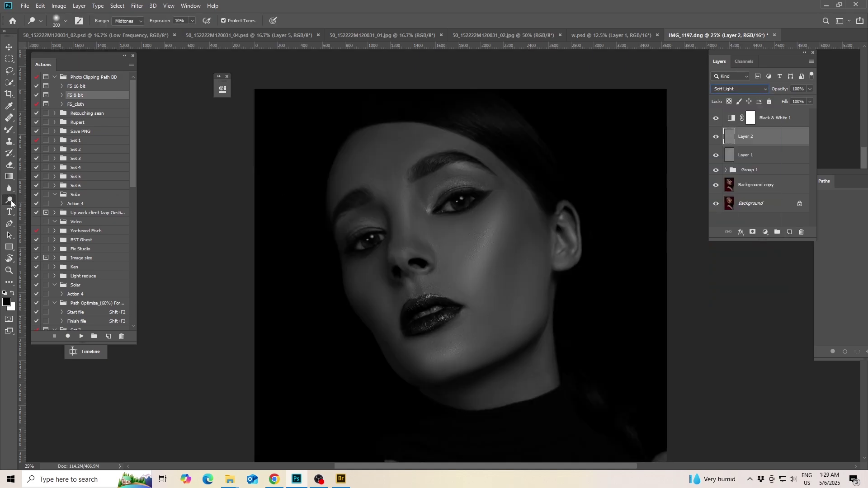
right_click(9, 200)
click(45, 209)
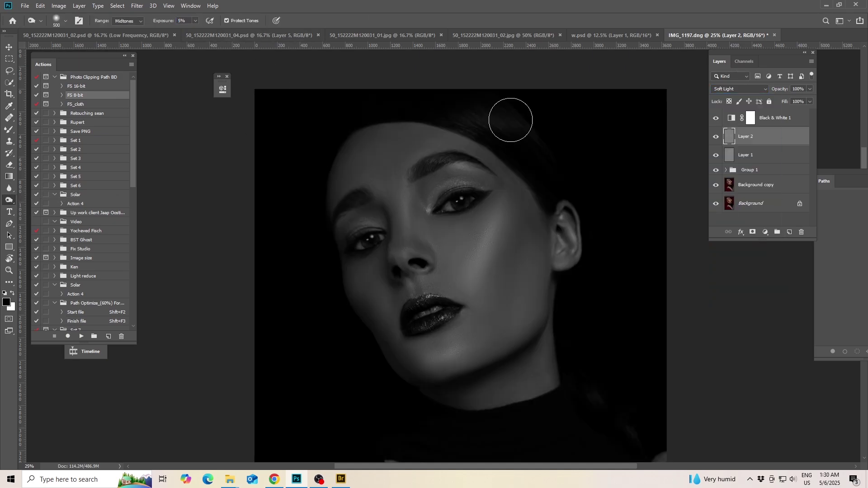
scroll(522, 242, up, 1)
key(b)
key(bracketright)
key(bracketright)
key(bracketright)
key(bracketright)
key(Return)
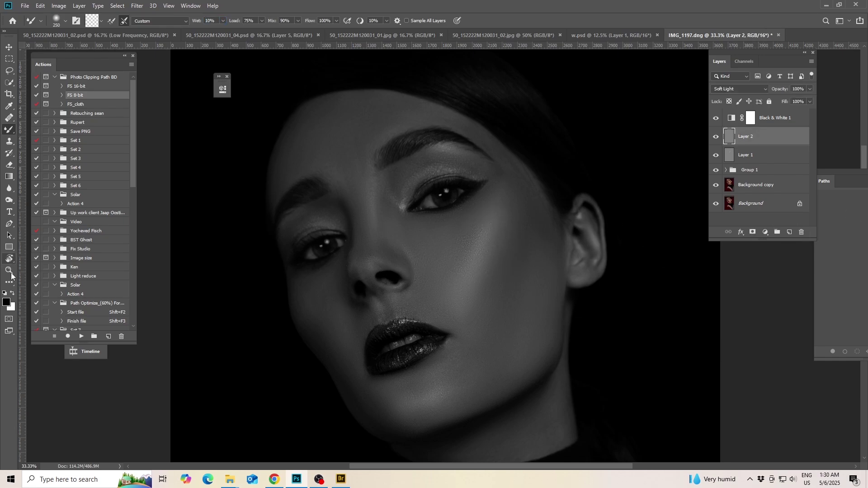
Darken the shadows of the cheek, jaw and neck on the upper gray layer with the Burn tool, from size 300 down to 150
key(o)
key(bracketleft)
key(bracketleft)
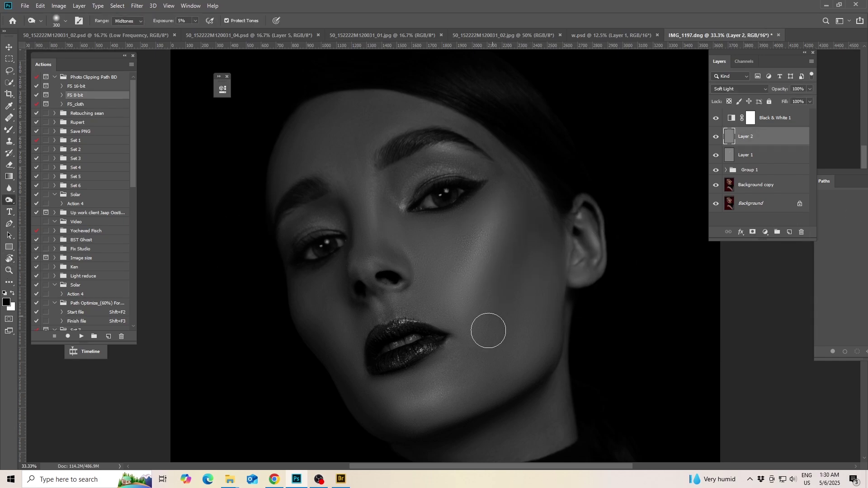
mouse_move(493, 204)
mouse_down()
mouse_move(440, 291)
mouse_move(481, 203)
mouse_move(459, 237)
mouse_move(485, 276)
mouse_move(448, 245)
mouse_up()
key(bracketleft)
key(bracketleft)
key(bracketleft)
key(bracketright)
key(bracketright)
key(bracketright)
key(bracketright)
scroll(540, 302, down, 2)
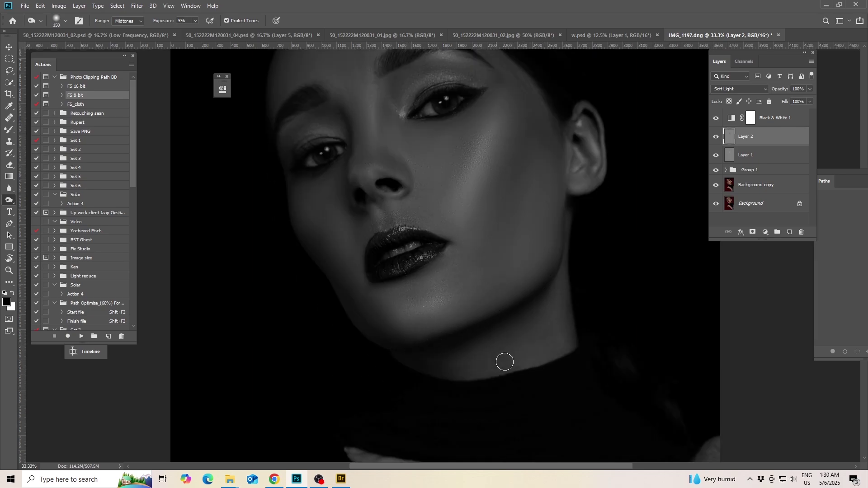
drag(504, 363, 460, 233)
Hide the Black & White adjustment and compare the retouched portrait in color with the original Background layer
click(716, 118)
drag(493, 117, 544, 277)
key(ctrl+minus)
key(ctrl+minus)
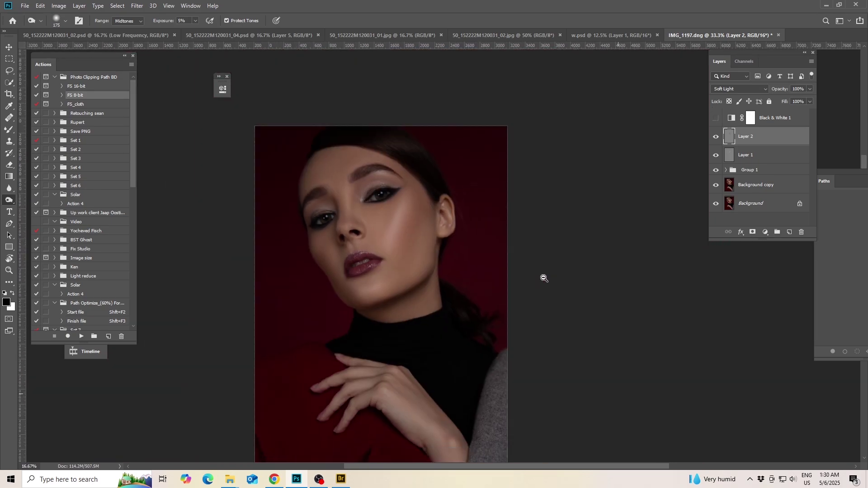
key(ctrl+0)
alt+click(716, 205)
alt+click(715, 206)
alt+click(715, 206)
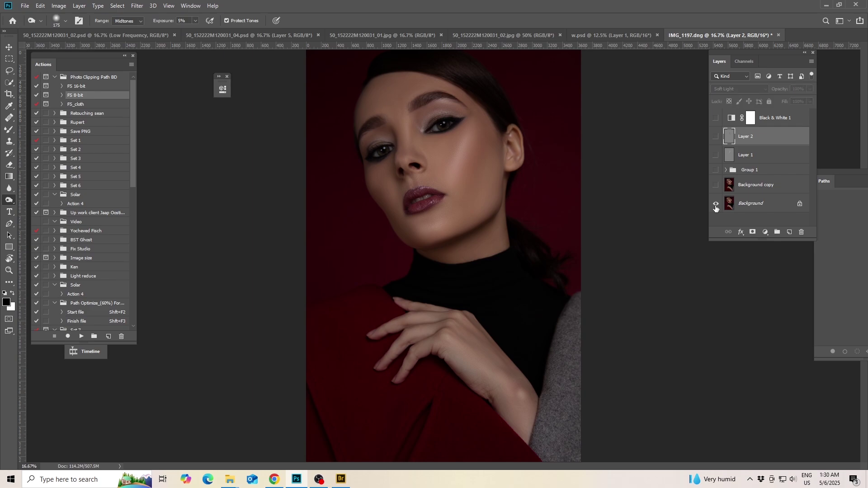
alt+click(716, 205)
Blend the skin tones of the cheek and under-eye area on the Low Frequency layer with the Mixer Brush at size 200 to 250
scroll(407, 180, up, 2)
drag(396, 193, 434, 270)
click(725, 170)
click(760, 202)
key(b)
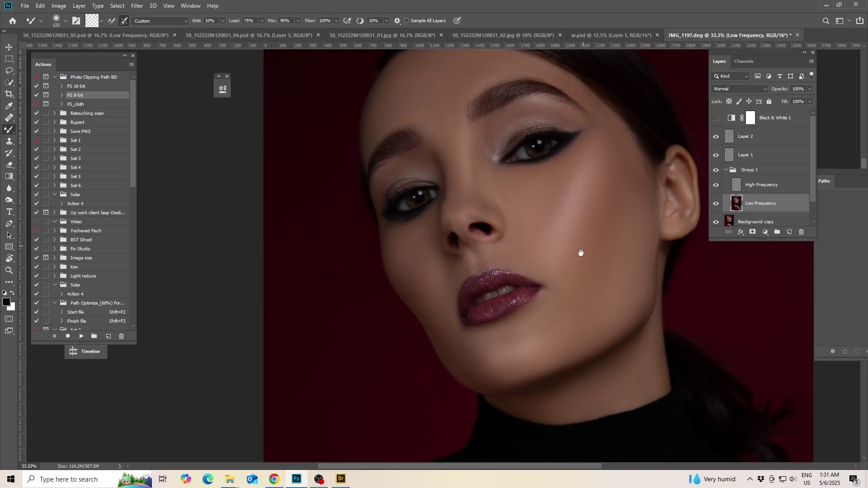
drag(581, 253, 577, 268)
key(bracketright)
key(bracketright)
key(bracketright)
key(bracketright)
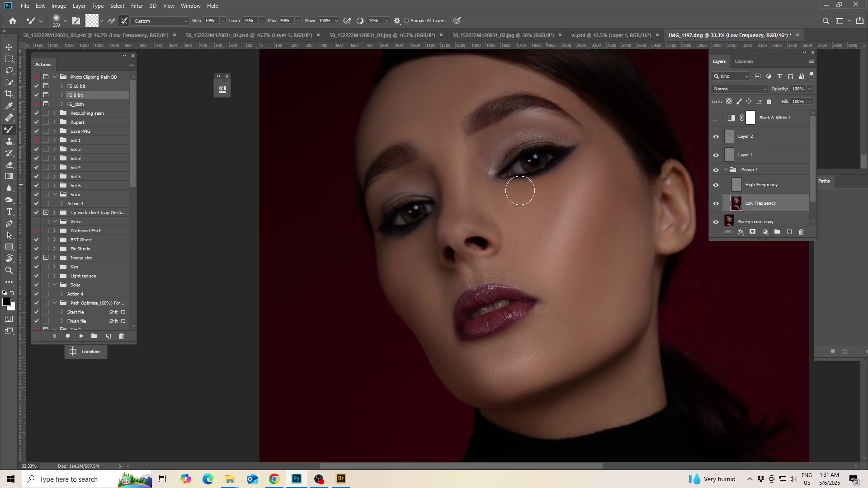
mouse_move(578, 163)
mouse_down()
mouse_move(546, 246)
mouse_move(555, 283)
mouse_move(597, 207)
mouse_move(581, 271)
mouse_move(551, 237)
mouse_move(570, 187)
mouse_move(600, 164)
mouse_move(523, 232)
mouse_up()
key(bracketright)
key(bracketleft)
scroll(596, 286, down, 2)
scroll(445, 247, up, 2)
scroll(619, 290, down, 3)
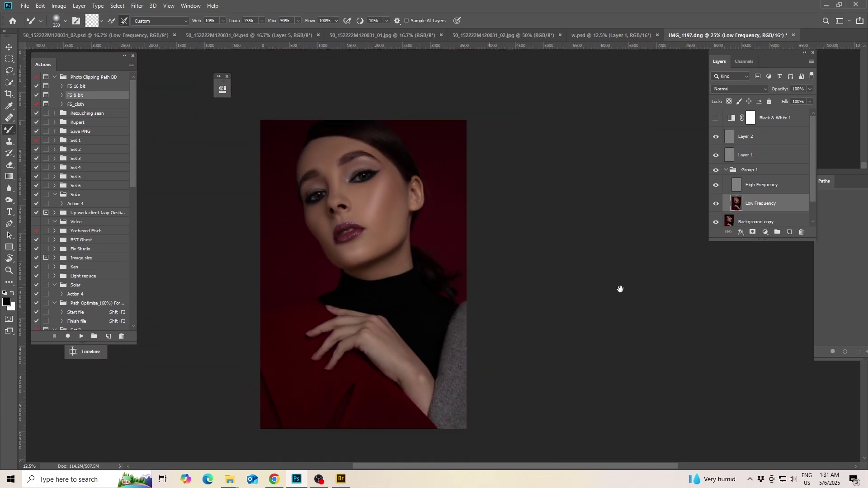
Group the two gray layers with the frequency separation group and stamp all visible layers into a new merged layer
scroll(777, 226, down, 1)
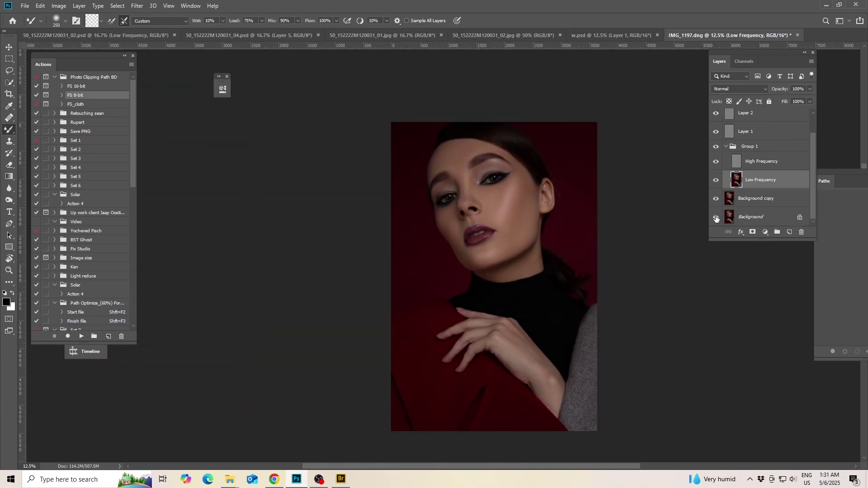
scroll(760, 186, up, 1)
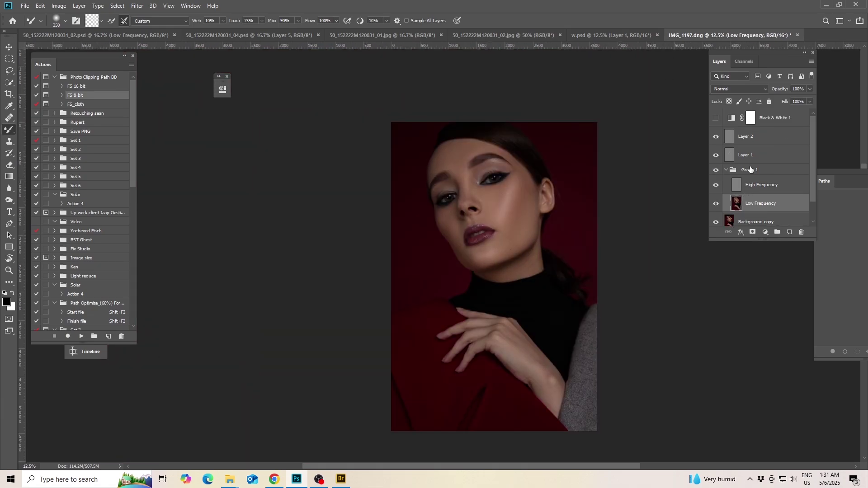
click(744, 138)
shift+click(764, 202)
key(ctrl+g)
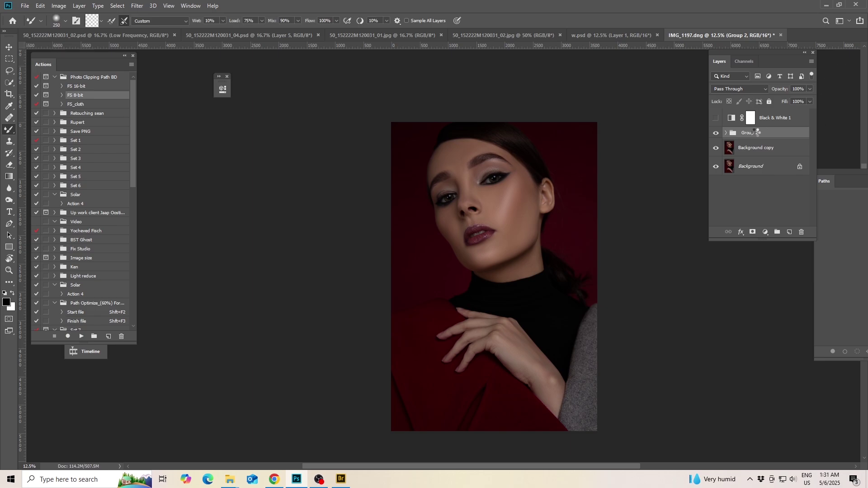
key(ctrl+shift+alt+e)
Start the Camera Raw Filter on the merged layer and set Exposure to +0.70 and Contrast to +9
click(136, 6)
click(153, 60)
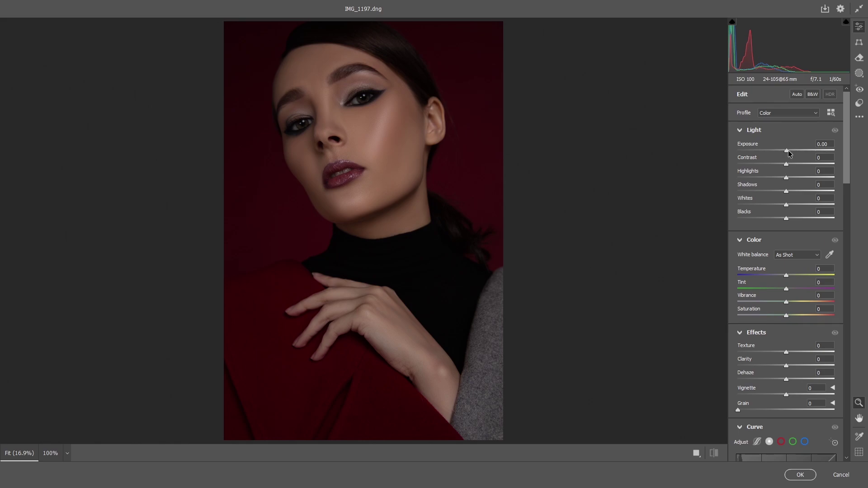
drag(788, 151, 792, 151)
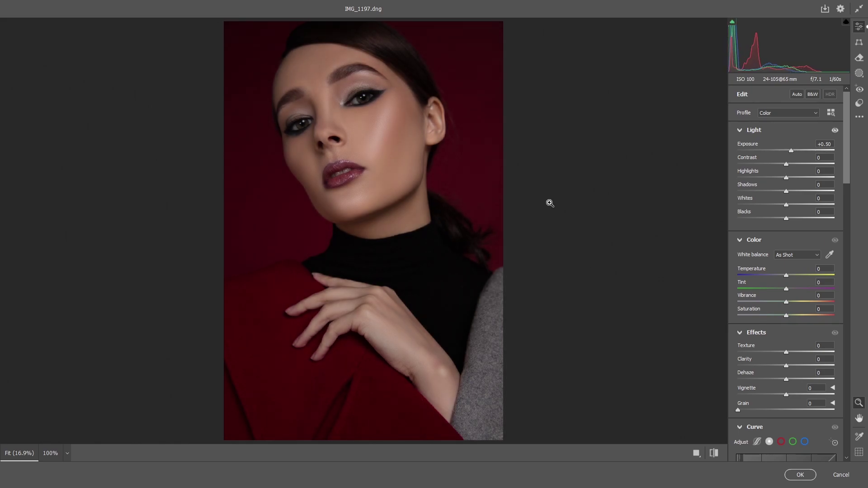
drag(785, 164, 787, 172)
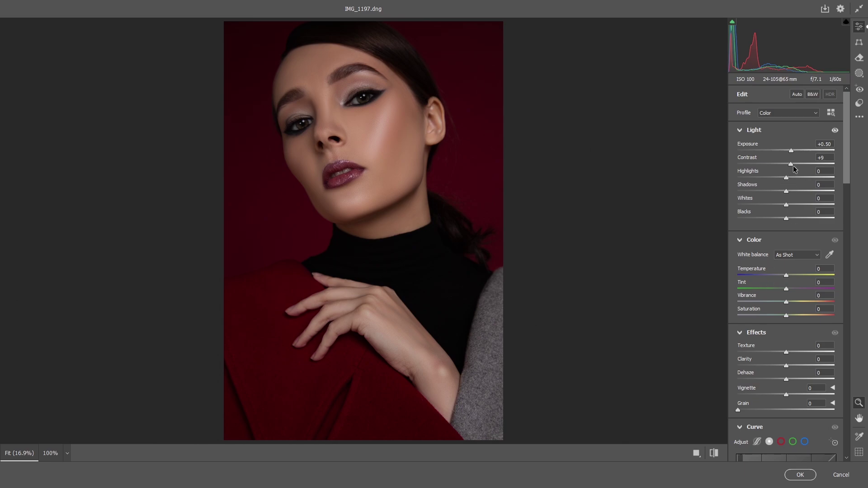
drag(793, 153, 796, 154)
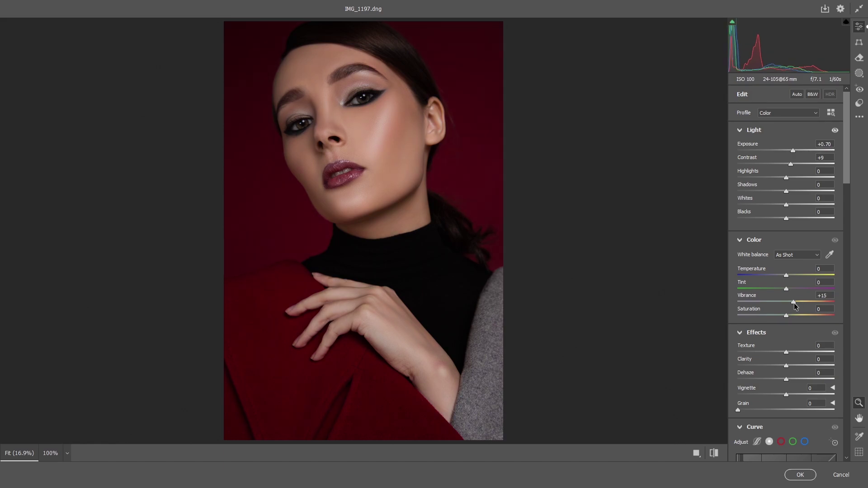
Set Vibrance to +25, Saturation to +8, Clarity to +36 and Whites to +17, and apply the Camera Raw adjustments
drag(786, 316, 793, 316)
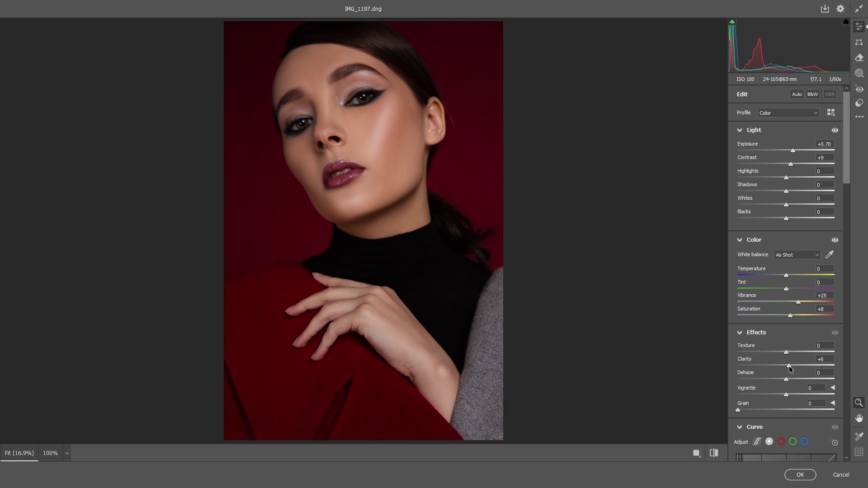
drag(790, 368, 800, 370)
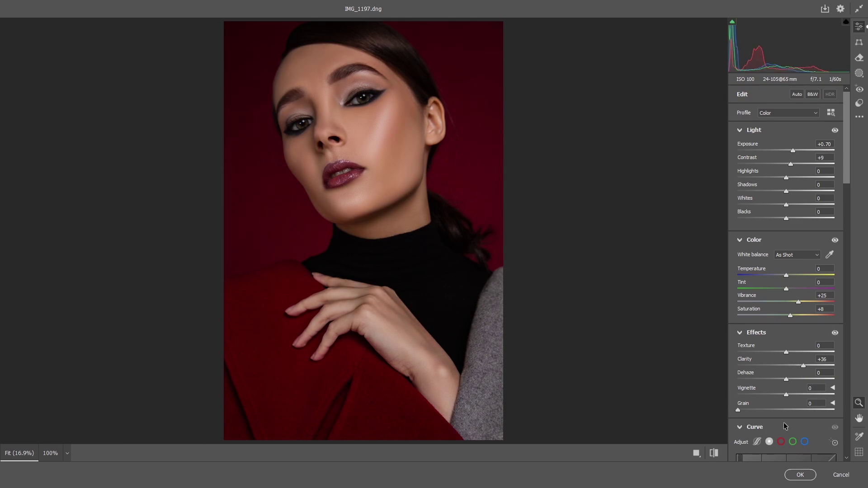
scroll(784, 427, down, 3)
scroll(767, 320, up, 1)
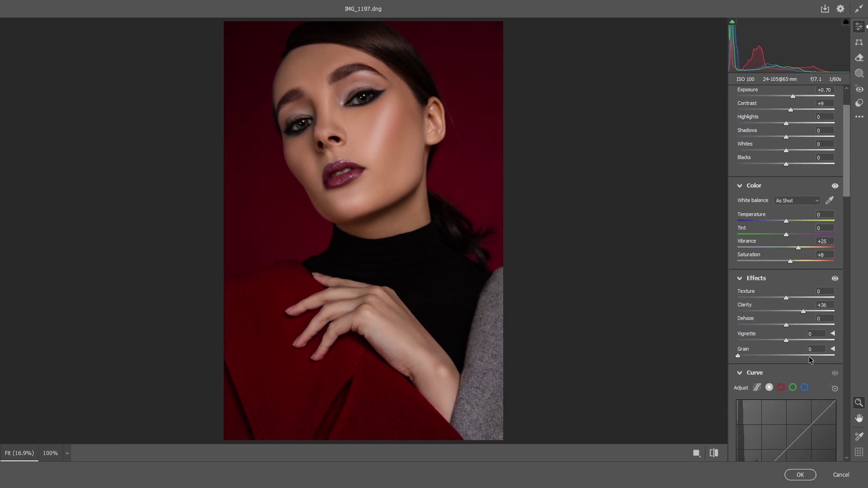
scroll(809, 359, up, 1)
drag(787, 207, 794, 206)
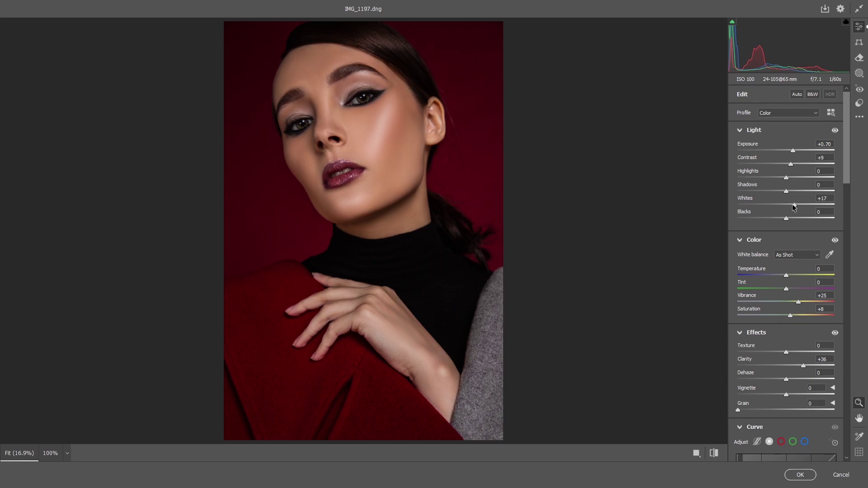
click(800, 474)
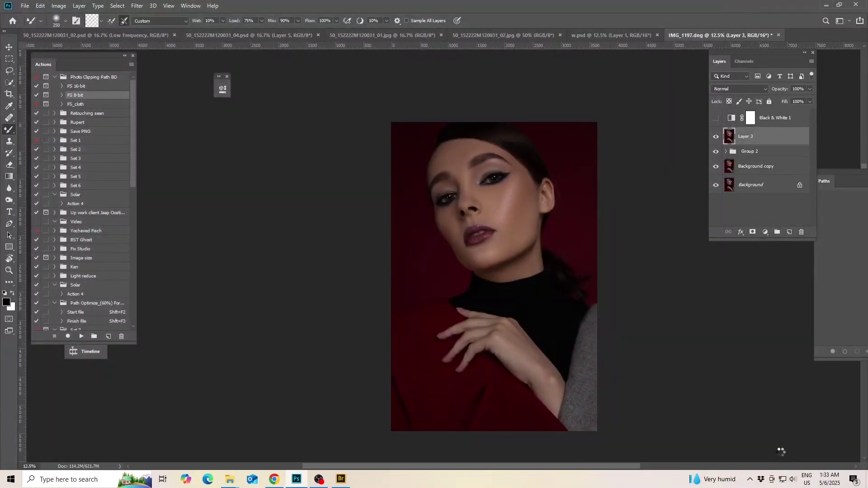
Remove the dark marks and small flaws on the lips with the content-aware Spot Healing Brush at size 10 to 20
scroll(490, 213, up, 4)
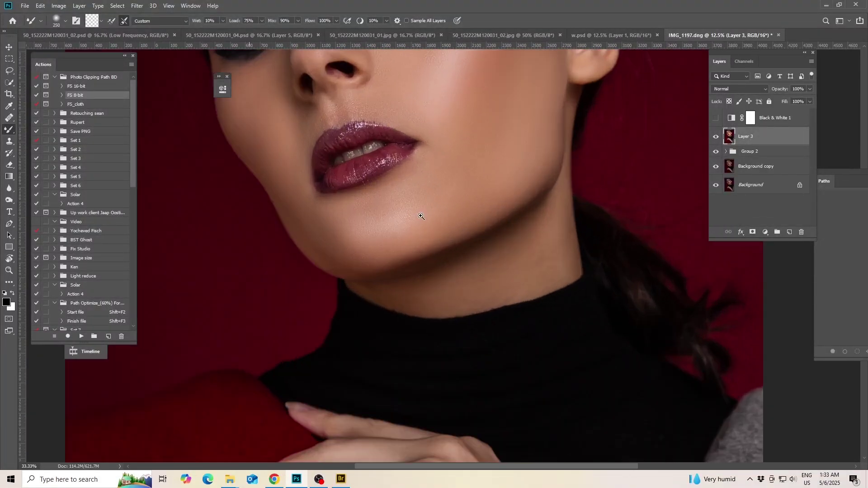
drag(420, 215, 451, 273)
scroll(435, 271, up, 2)
scroll(455, 272, up, 1)
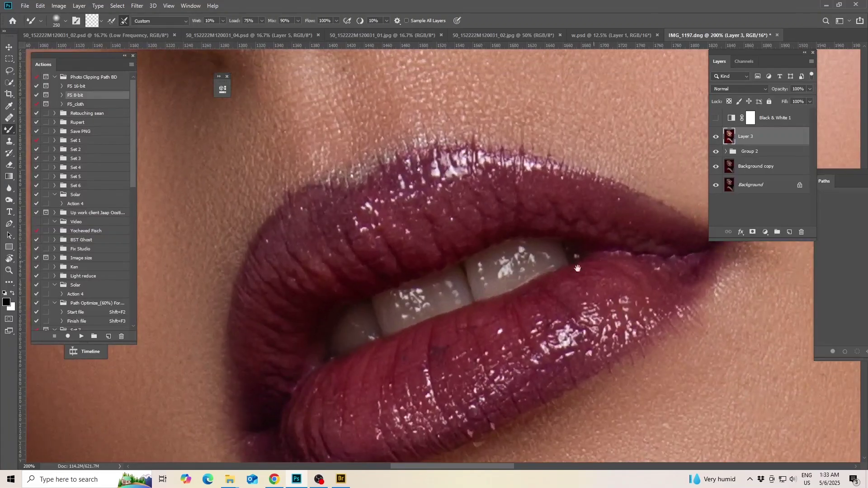
scroll(456, 307, down, 1)
drag(457, 317, 389, 334)
scroll(409, 354, up, 1)
key(j)
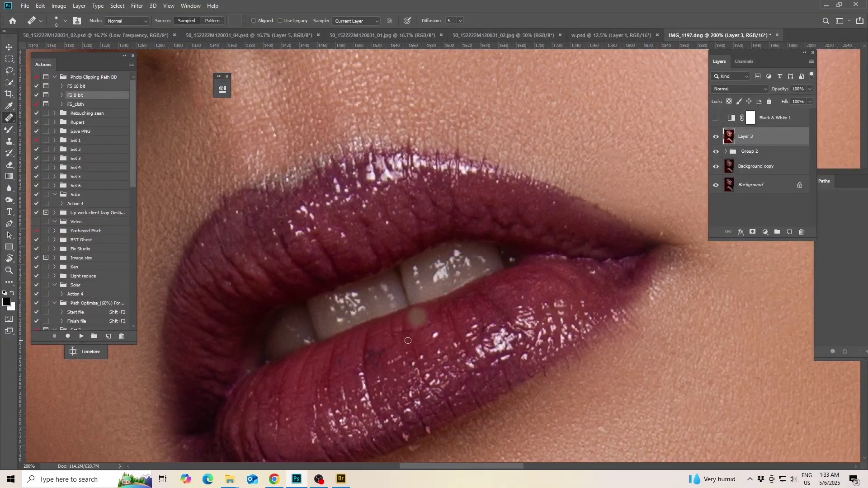
key(bracketleft)
key(bracketleft)
key(bracketleft)
key(bracketleft)
key(bracketleft)
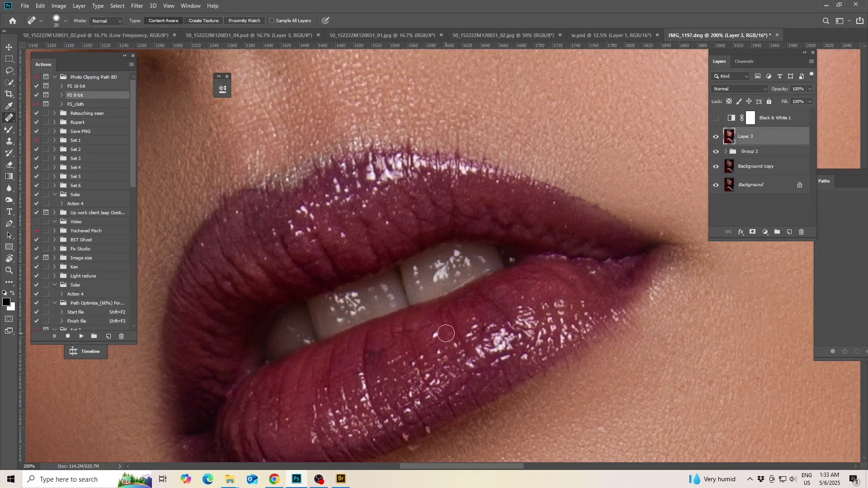
drag(438, 320, 389, 334)
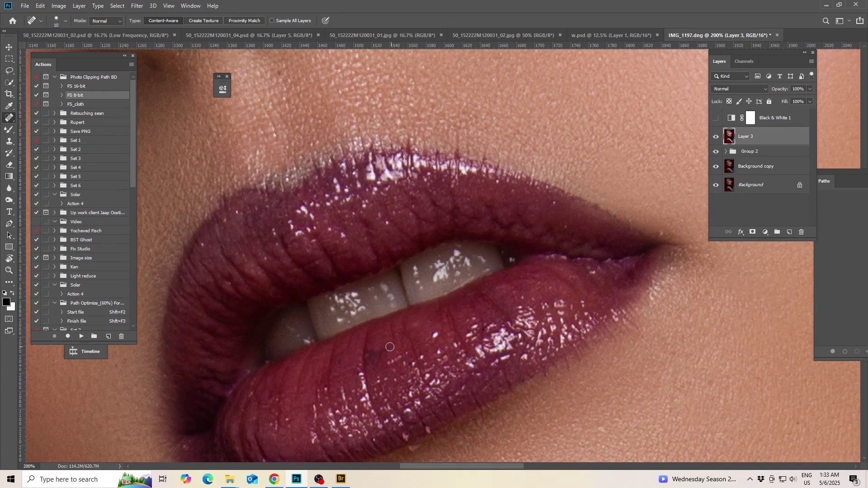
key(bracketleft)
click(370, 351)
key(bracketright)
drag(562, 213, 549, 205)
Heal the small blemishes around the nostrils and along the nose with the Spot Healing Brush
key(ctrl+minus)
mouse_move(310, 96)
mouse_down()
mouse_move(364, 346)
mouse_move(426, 312)
mouse_move(457, 235)
mouse_up()
key(ctrl+plus)
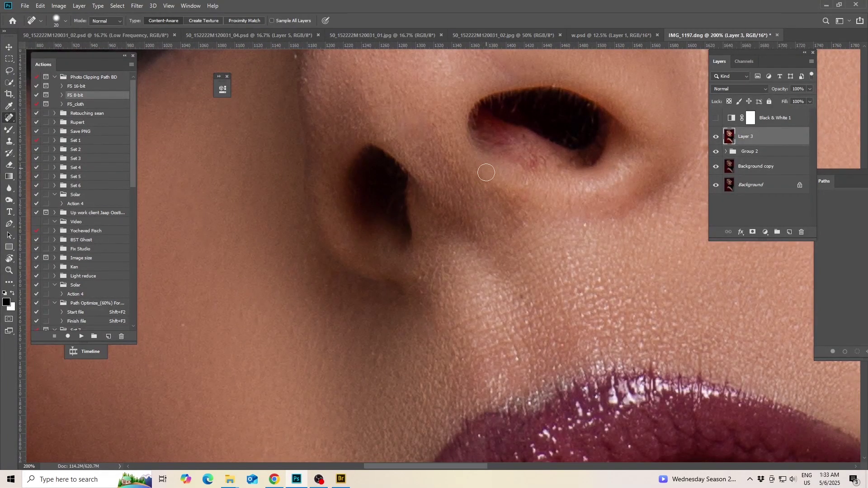
click(544, 163)
drag(560, 187, 620, 434)
drag(443, 72, 468, 245)
key(ctrl+minus)
key(ctrl+minus)
drag(483, 190, 493, 251)
key(ctrl+plus)
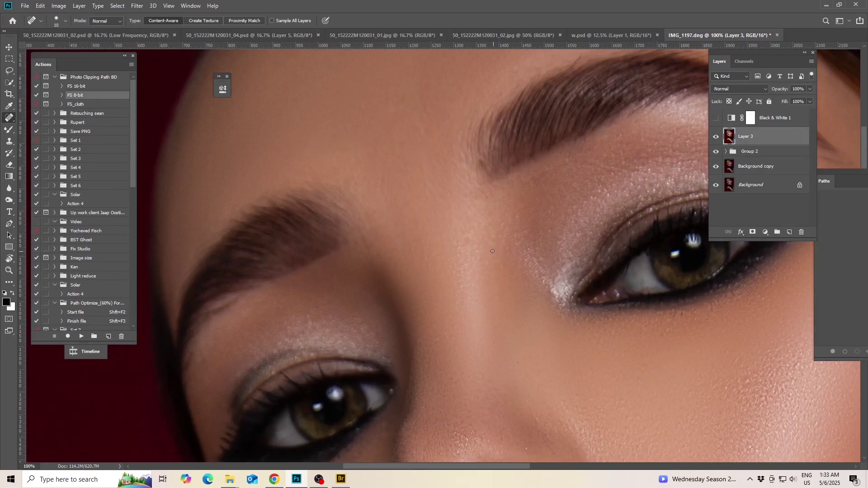
Clean the red background along the outer edge of the head with the Clone Stamp at size 90
key(ctrl+minus)
key(ctrl+minus)
key(ctrl+minus)
key(ctrl+minus)
key(ctrl+minus)
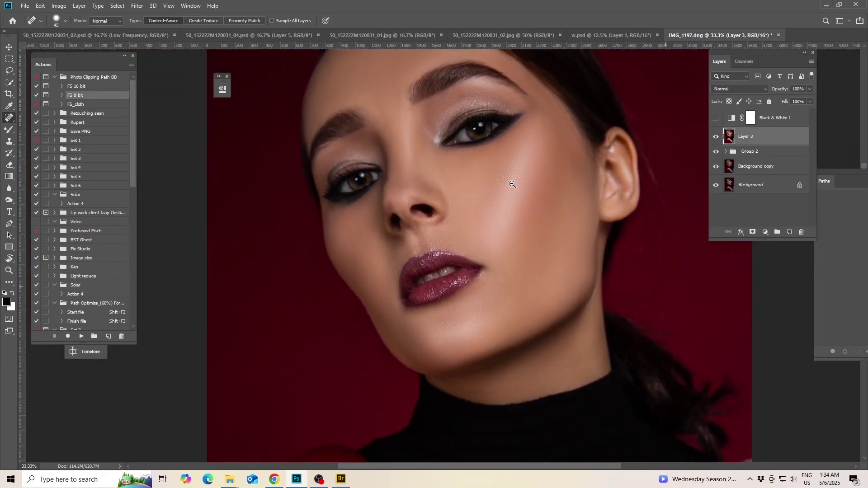
key(ctrl+plus)
key(ctrl+plus)
key(ctrl+plus)
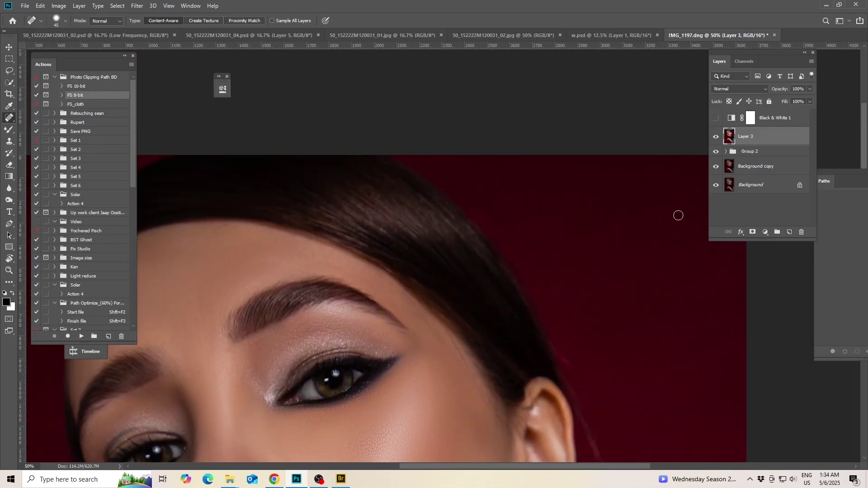
key(s)
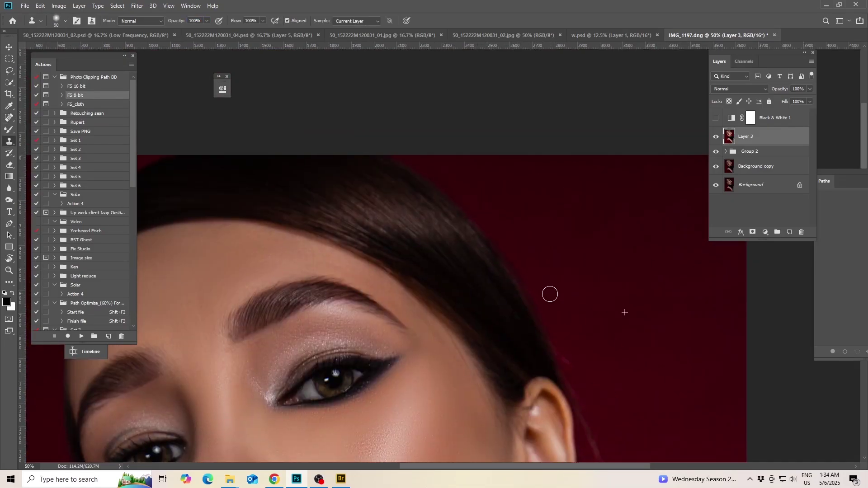
drag(549, 294, 454, 180)
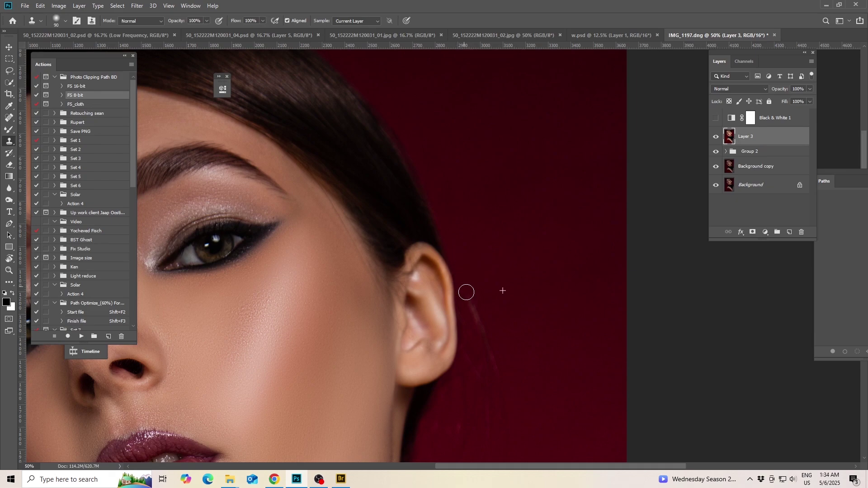
Clone clean red background over the thin stray hair strands hanging beside the ear
key(ctrl+plus)
drag(506, 310, 454, 224)
alt+click(456, 220)
drag(426, 256, 451, 328)
drag(524, 322, 486, 197)
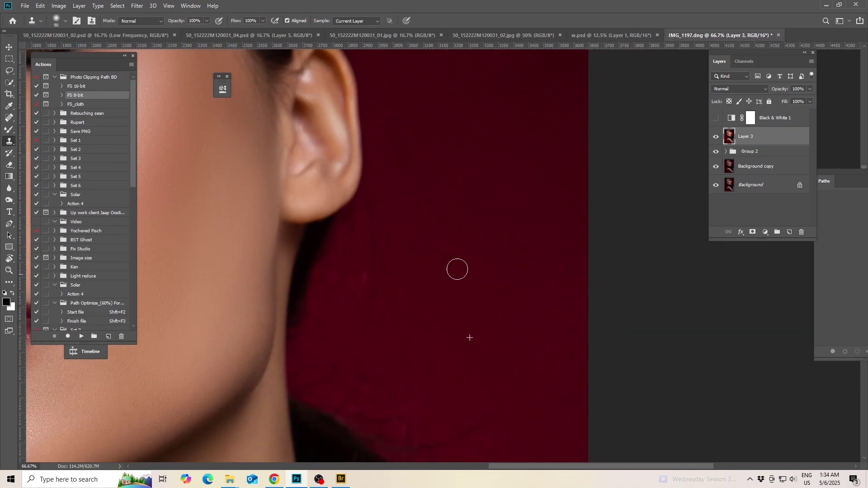
Clone out the remaining faint hairs in the background below the earlobe and next to the neck
drag(457, 269, 492, 260)
alt+click(487, 165)
mouse_move(432, 163)
mouse_down()
mouse_move(434, 152)
mouse_move(405, 267)
mouse_up()
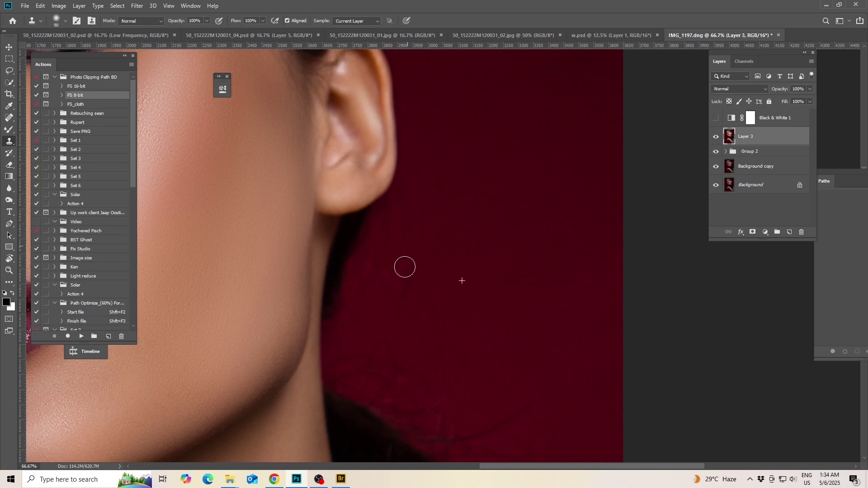
drag(472, 234, 491, 214)
alt+click(441, 184)
drag(407, 180, 413, 258)
scroll(445, 265, down, 3)
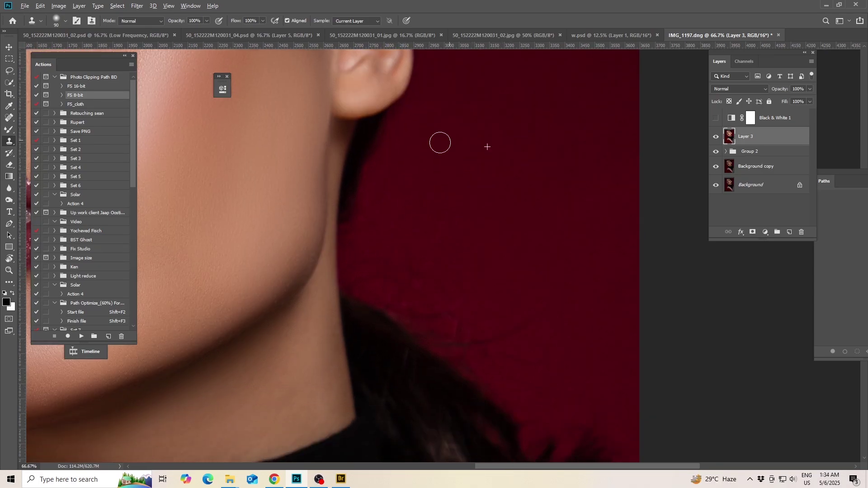
scroll(421, 214, right, 2)
scroll(421, 214, down, 1)
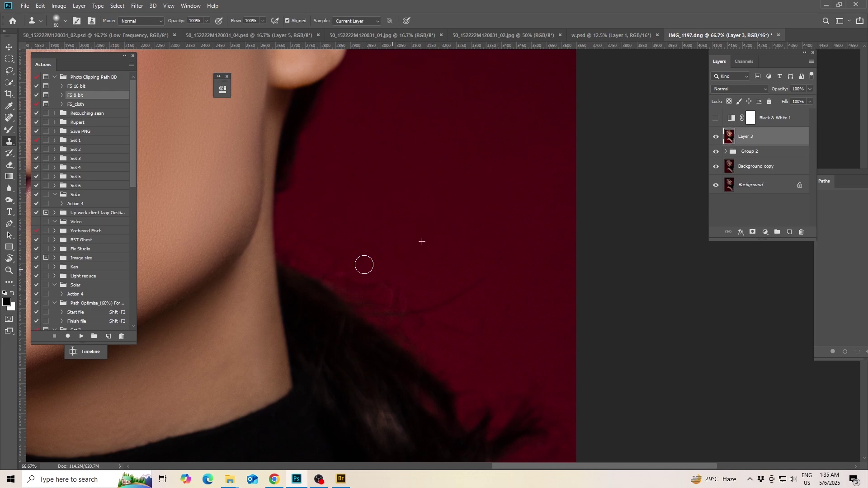
Clone background over the curved flyaway hairs just above the ponytail with the Clone Stamp at size 80
alt+click(413, 215)
drag(407, 258, 354, 232)
mouse_move(452, 260)
mouse_down()
mouse_move(439, 295)
mouse_move(391, 329)
mouse_up()
Enlarge the Clone Stamp to size 150 and cover the stray hairs along the ponytail's upper edge with background
key(])
key(])
key(])
alt+click(465, 126)
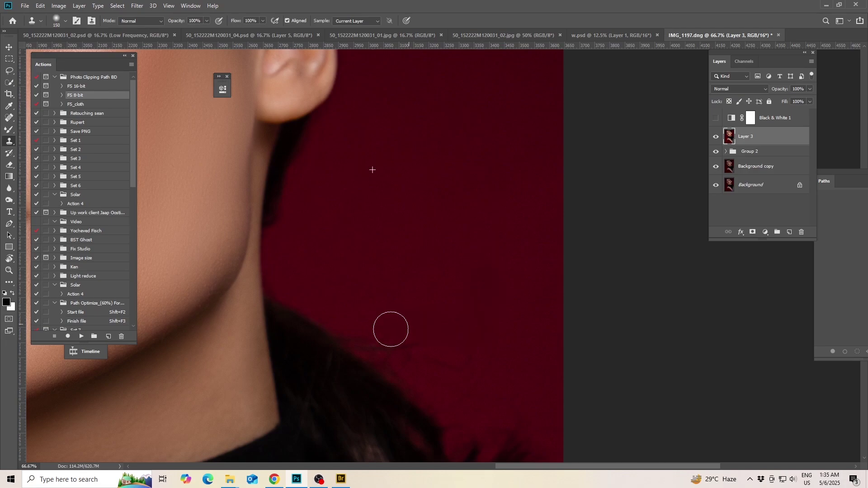
alt+click(522, 349)
mouse_move(471, 380)
mouse_down()
mouse_move(456, 327)
mouse_move(427, 344)
mouse_up()
alt+click(458, 354)
mouse_move(406, 385)
mouse_down()
mouse_move(375, 346)
mouse_move(390, 352)
mouse_up()
drag(454, 360, 436, 267)
Even out the background patches between the neck, the ponytail and the image edge with resampled red areas
alt+click(356, 222)
drag(316, 215, 304, 208)
alt+click(475, 237)
mouse_move(436, 235)
mouse_down()
mouse_move(444, 298)
mouse_move(488, 292)
mouse_up()
mouse_move(526, 302)
mouse_down()
mouse_move(461, 153)
mouse_move(580, 99)
mouse_up()
Compare the finished retouch with the original by repeatedly isolating the Background layer, both close up and at full image size
key(ctrl+minus)
key(ctrl+minus)
key(ctrl+minus)
mouse_move(429, 188)
mouse_down()
mouse_move(592, 376)
mouse_move(565, 370)
mouse_up()
scroll(565, 370, down, 2)
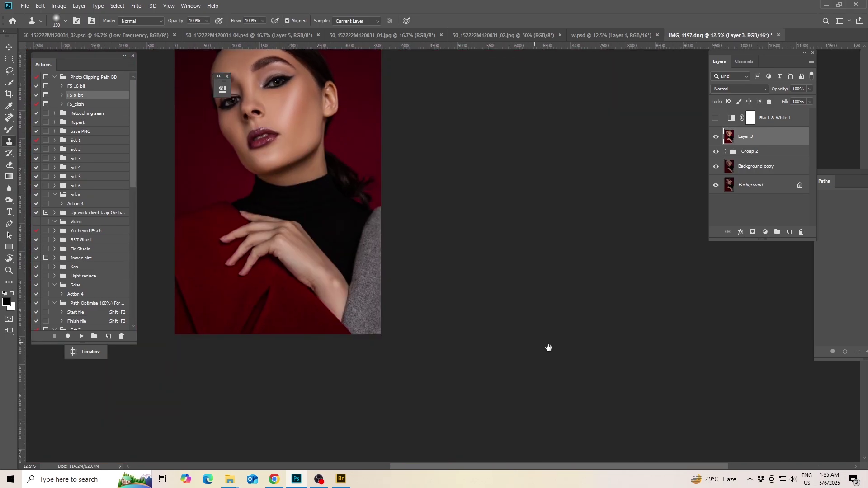
scroll(298, 180, up, 2)
drag(502, 176, 519, 212)
alt+click(715, 184)
alt+click(716, 185)
alt+click(715, 184)
alt+click(716, 185)
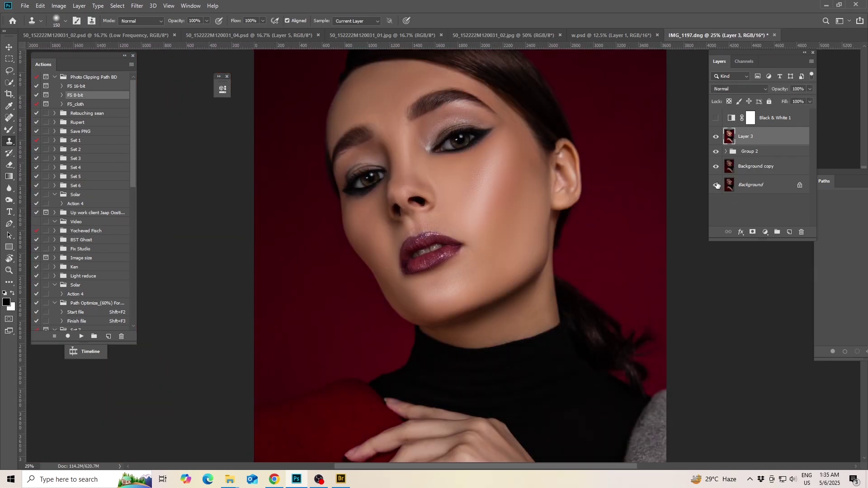
alt+click(715, 184)
alt+click(716, 184)
drag(517, 259, 500, 276)
key(ctrl+0)
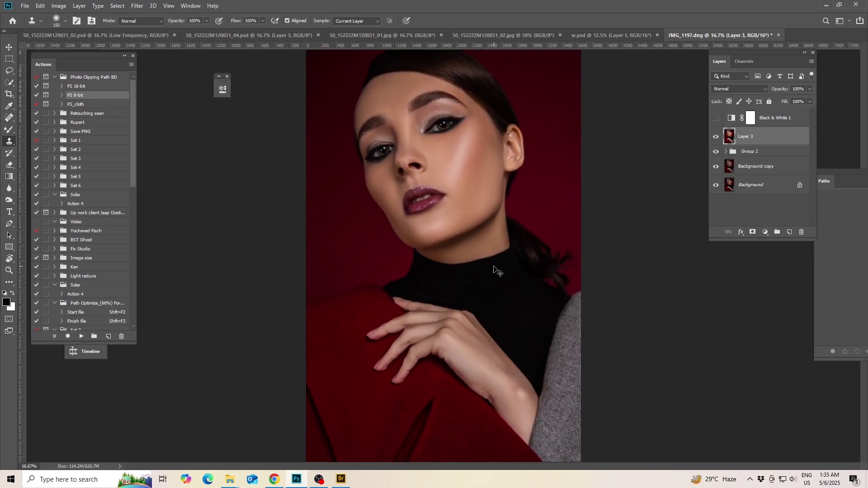
alt+click(715, 186)
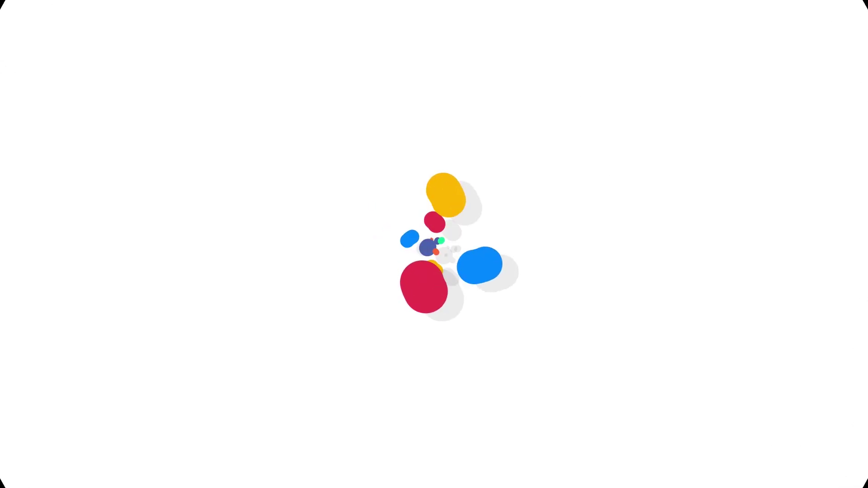